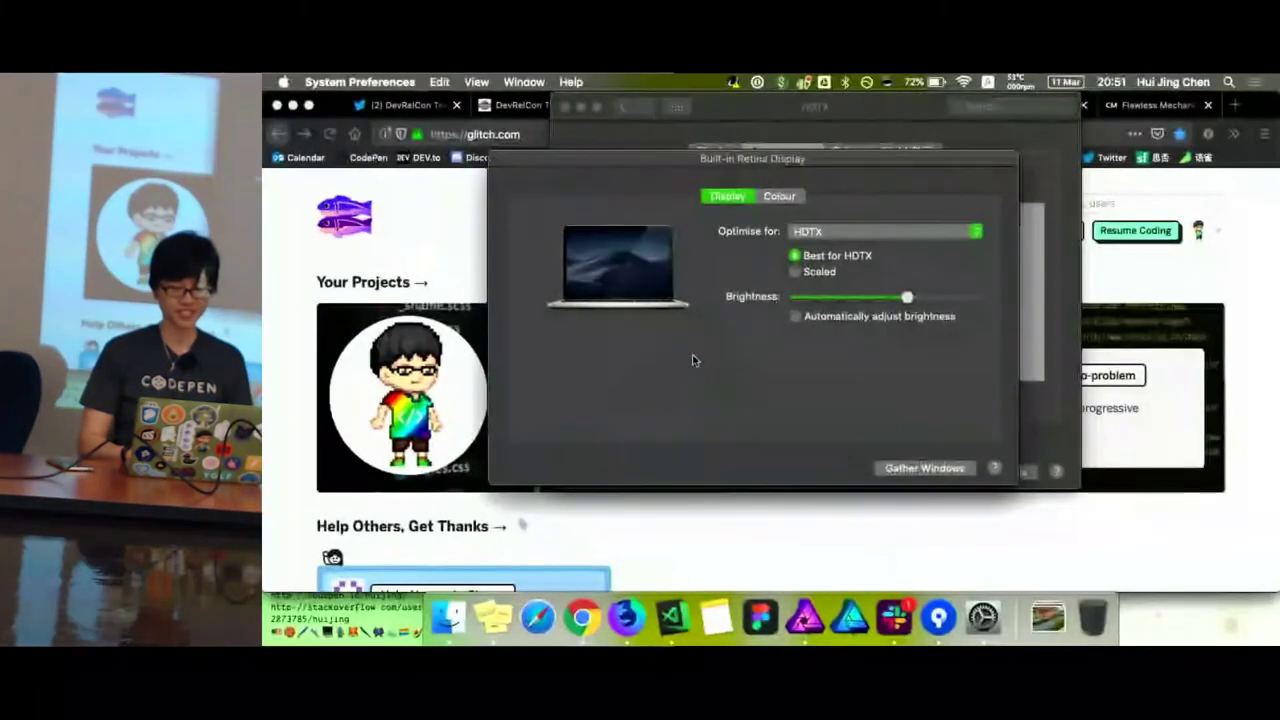
# Step: Leave System Preferences and return to the Glitch dashboard in Firefox
pyautogui.click(432, 235)
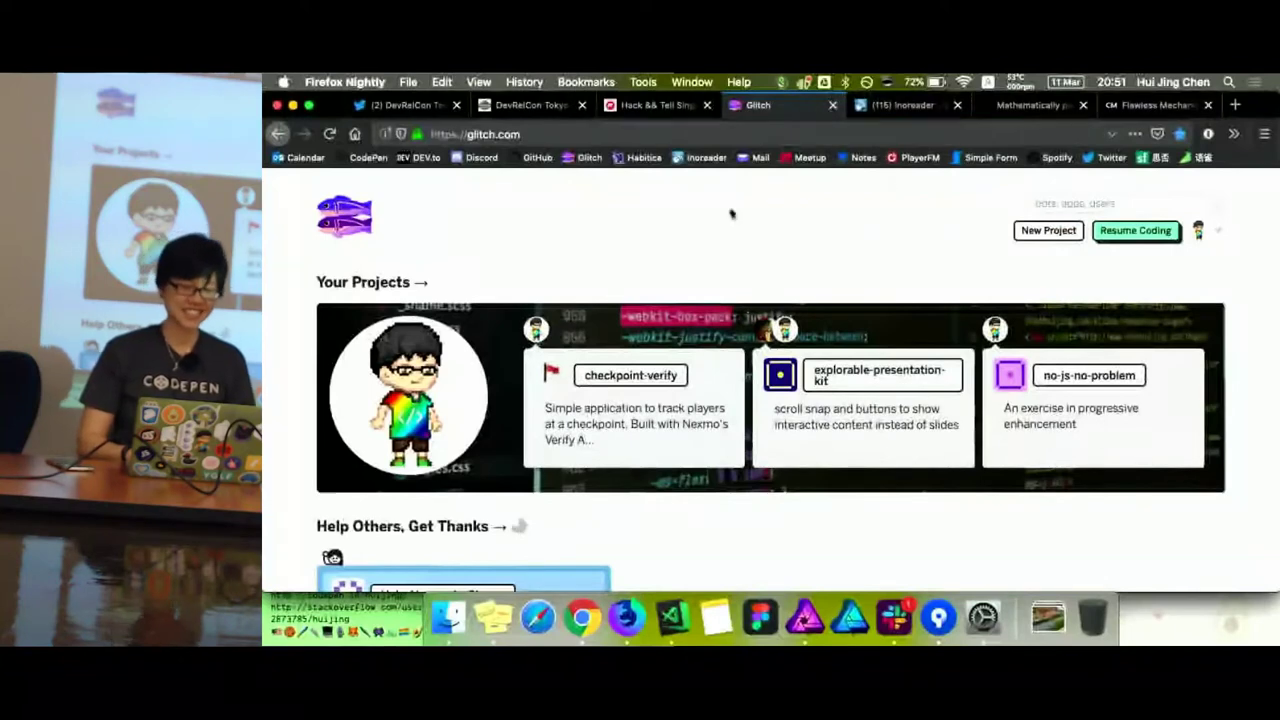
pyautogui.scroll(-2, 717, 227)
pyautogui.scroll(1, 717, 227)
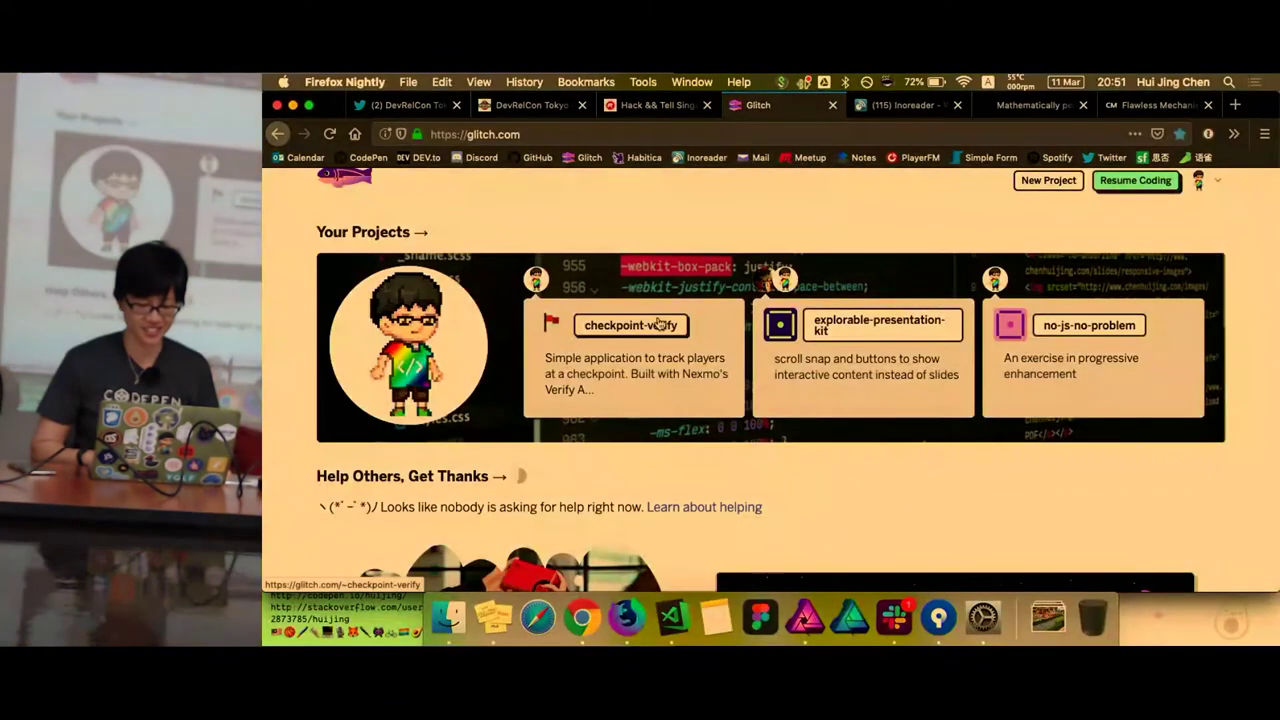
# Step: Open and reload the checkpoint-verify page, then submit an admin dashboard password, which is rejected
pyautogui.click(655, 330)
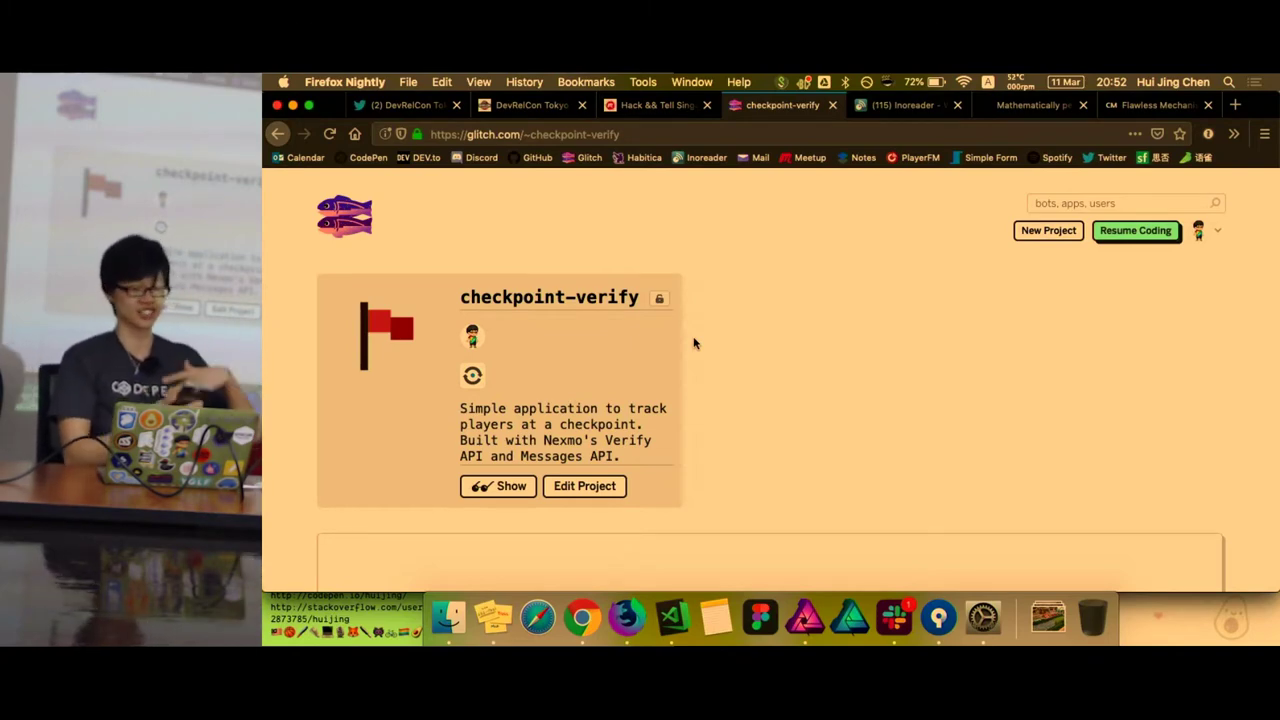
pyautogui.press('super+r')
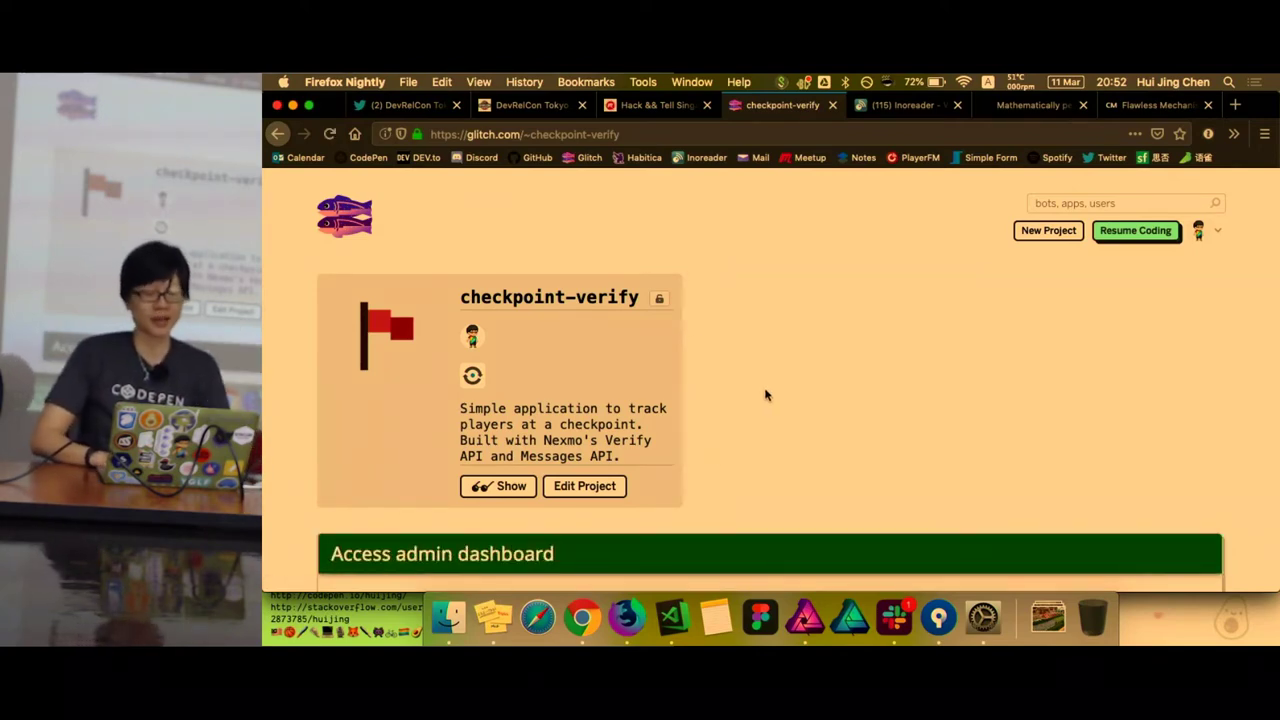
pyautogui.scroll(-2, 765, 394)
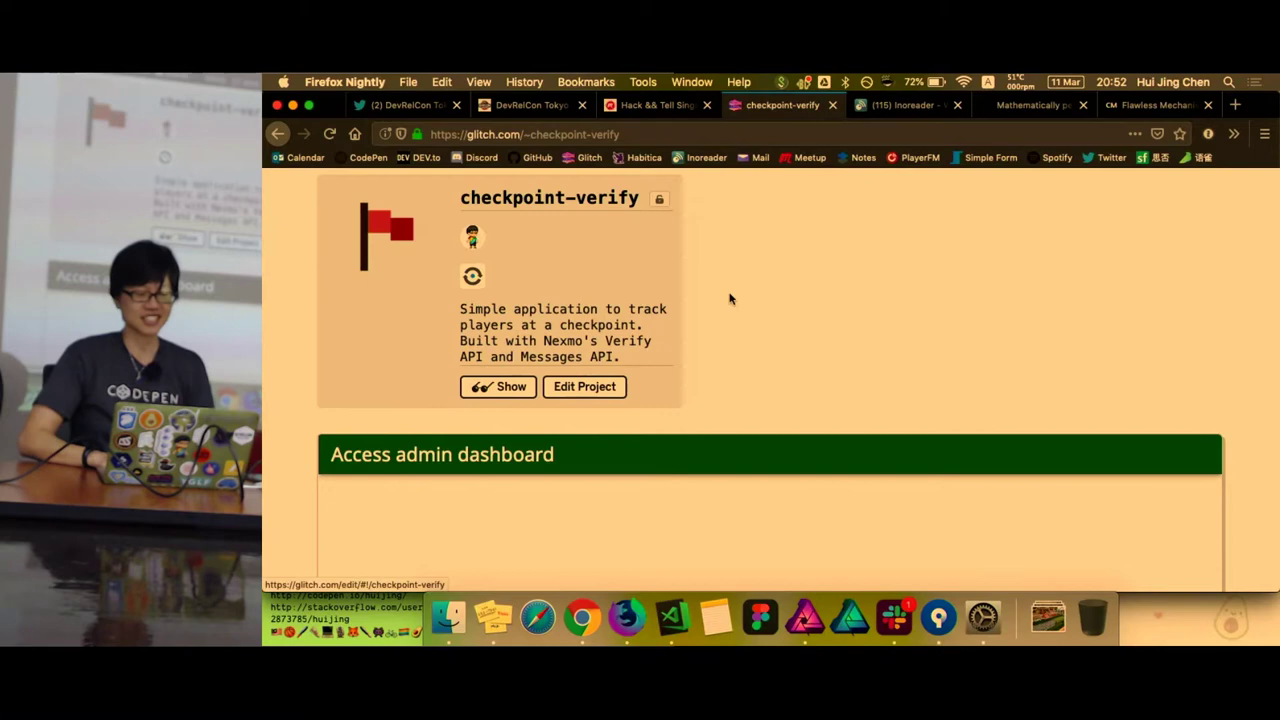
pyautogui.scroll(-5, 729, 294)
pyautogui.scroll(1, 745, 338)
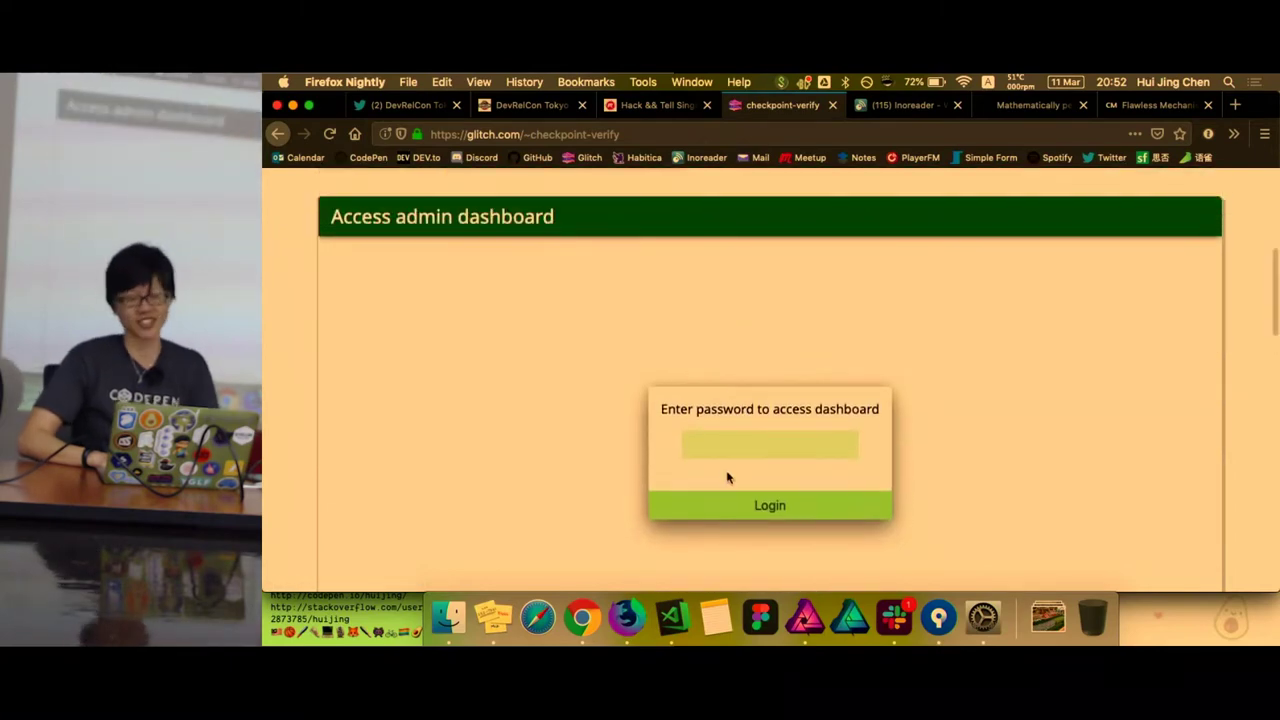
pyautogui.click(729, 443)
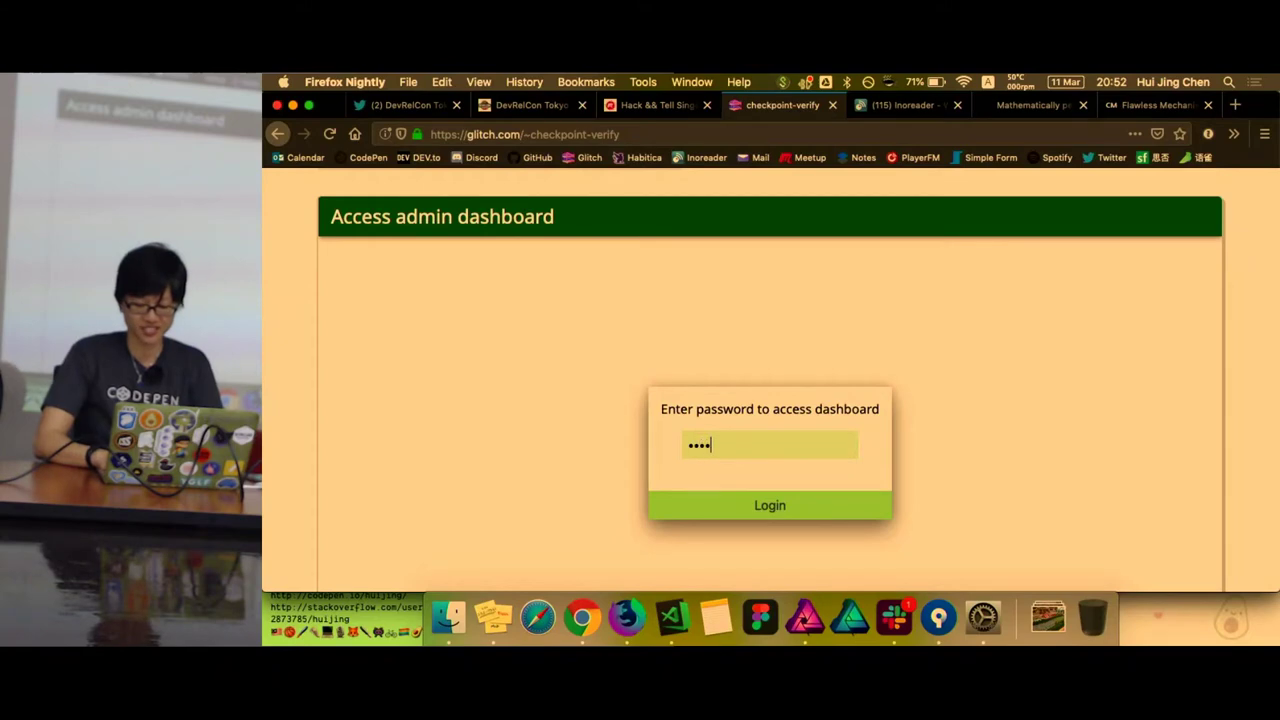
pyautogui.write('d')
pyautogui.press('Return')
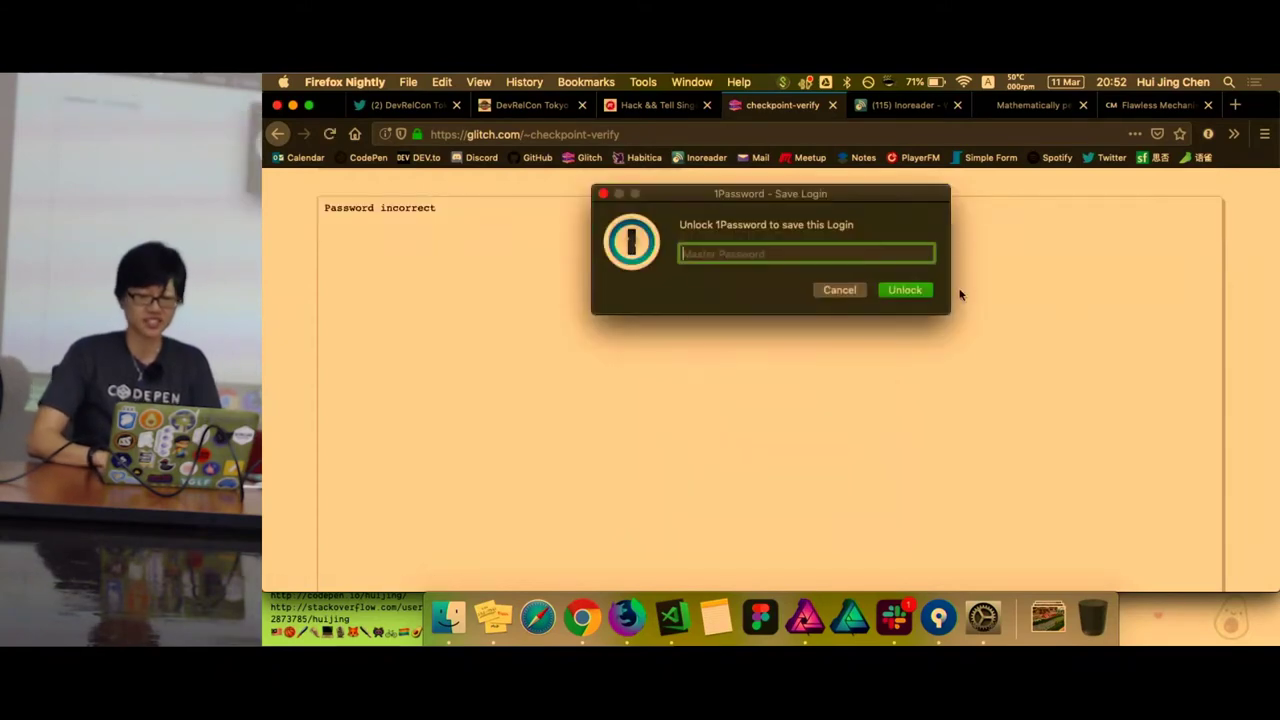
pyautogui.click(840, 291)
pyautogui.scroll(4, 634, 391)
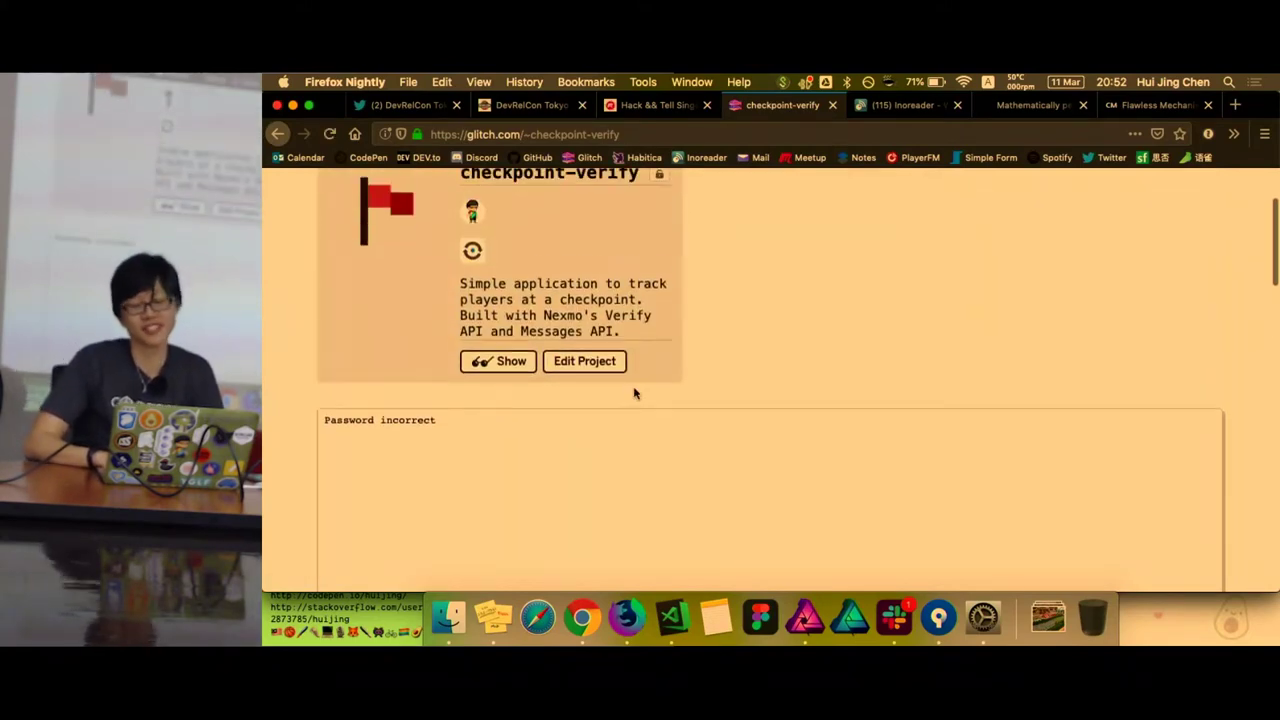
pyautogui.scroll(1, 620, 392)
# Step: Launch the live app, log into its admin dashboard, and dismiss 1Password's save prompt
pyautogui.click(512, 386)
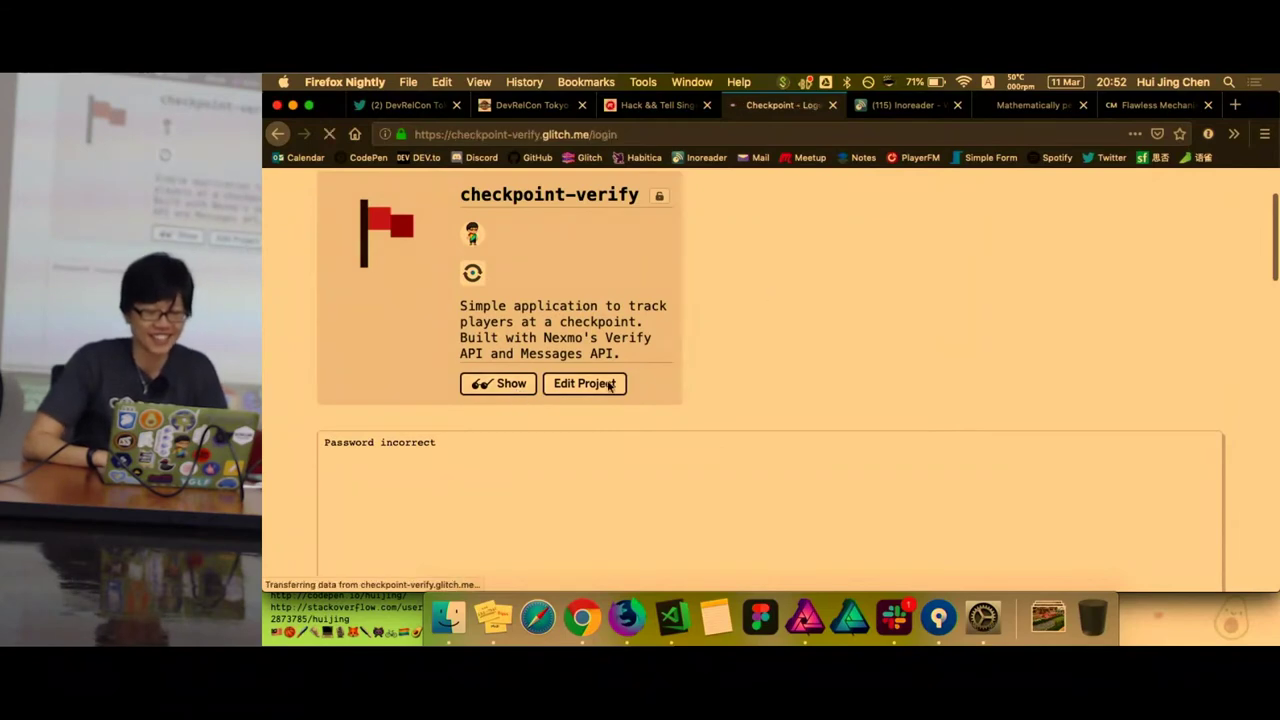
pyautogui.click(772, 397)
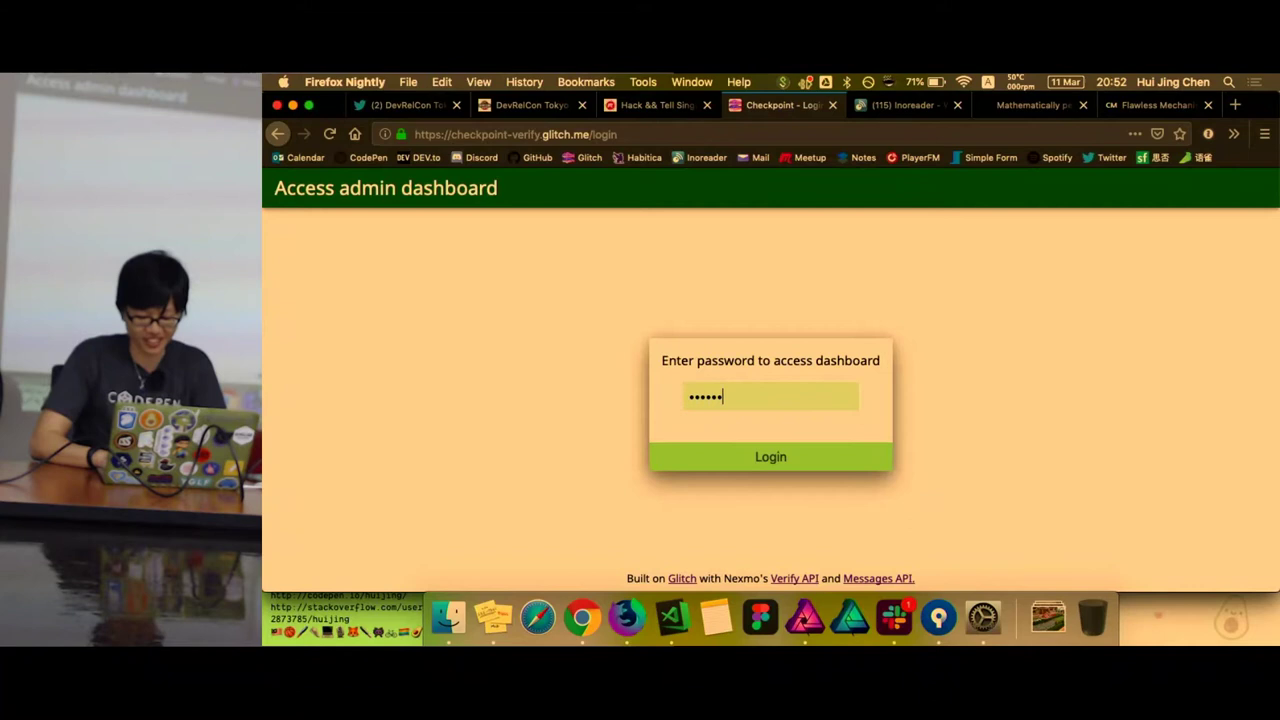
pyautogui.click(774, 458)
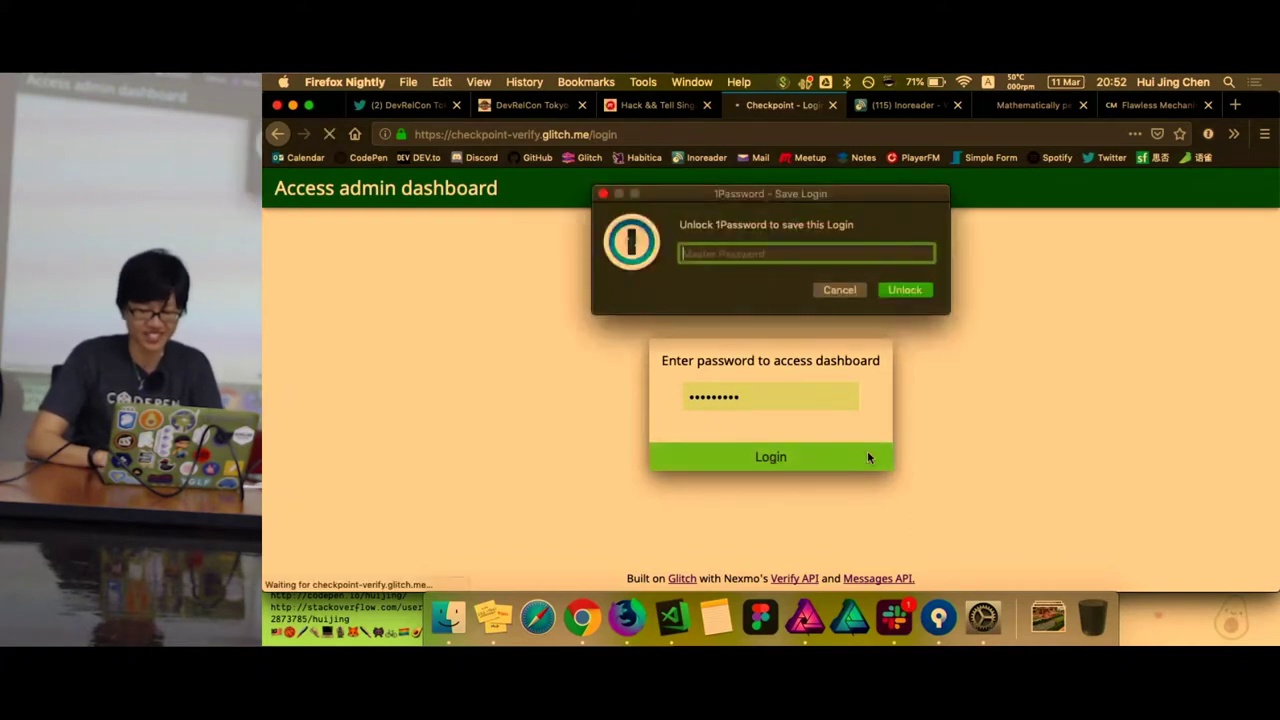
pyautogui.click(838, 290)
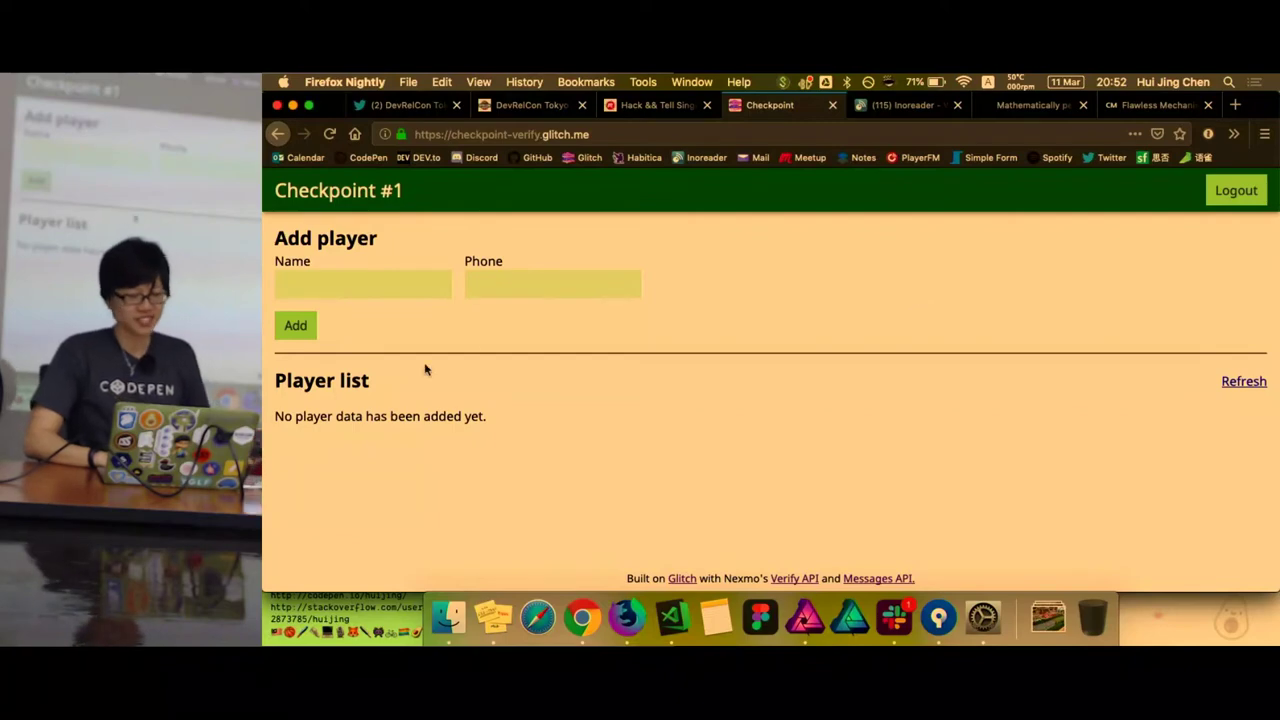
# Step: Add player Jing with a phone number and send their verification PIN
pyautogui.click(381, 288)
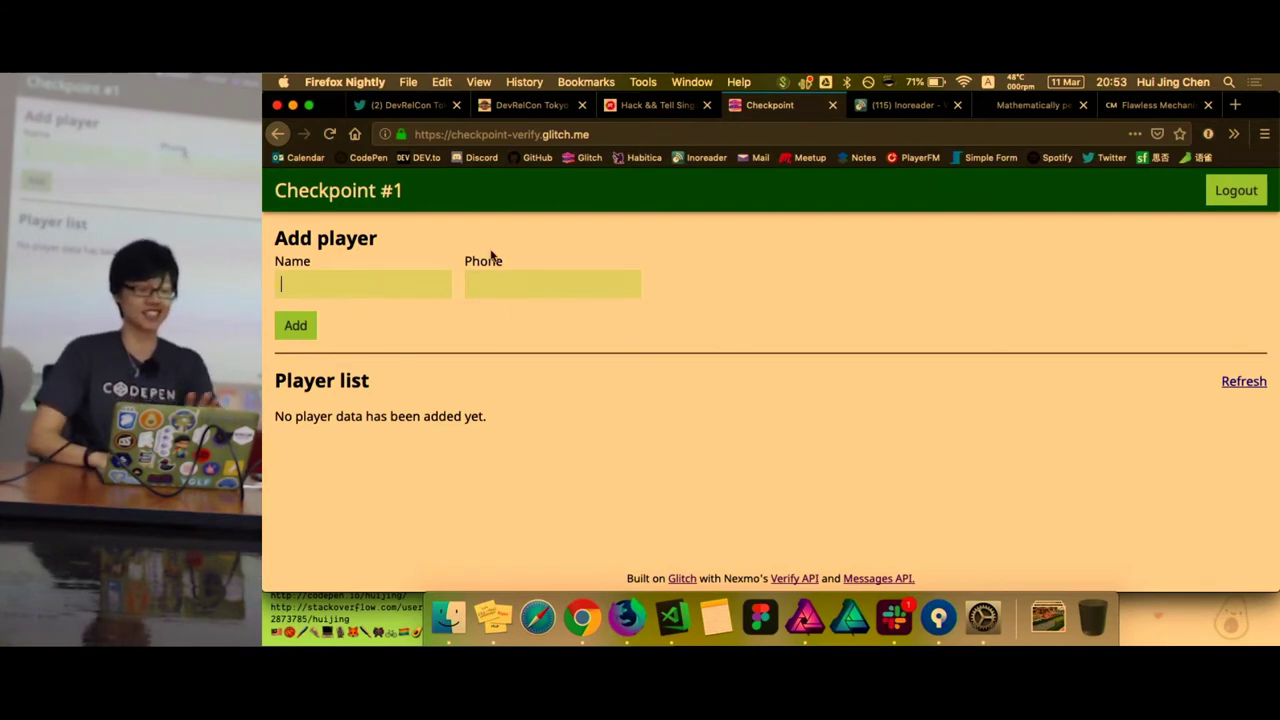
pyautogui.click(371, 274)
pyautogui.write('Jing')
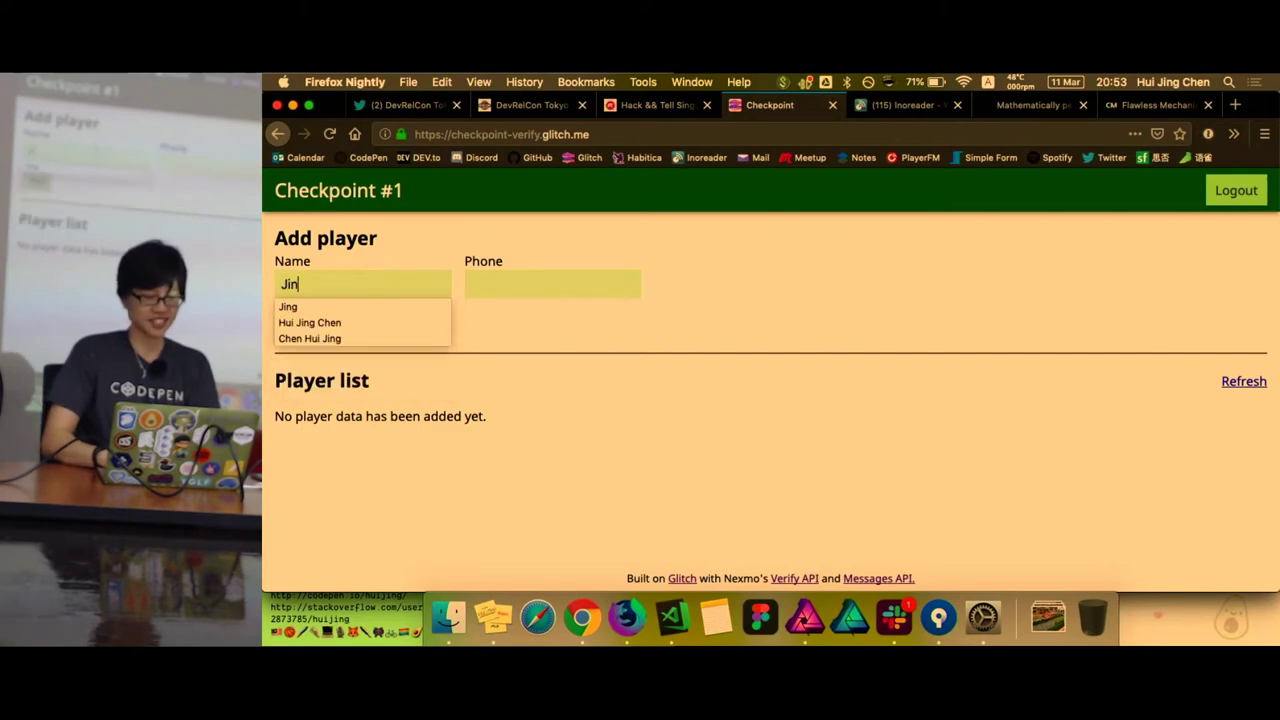
pyautogui.press('Tab')
pyautogui.write('5904')
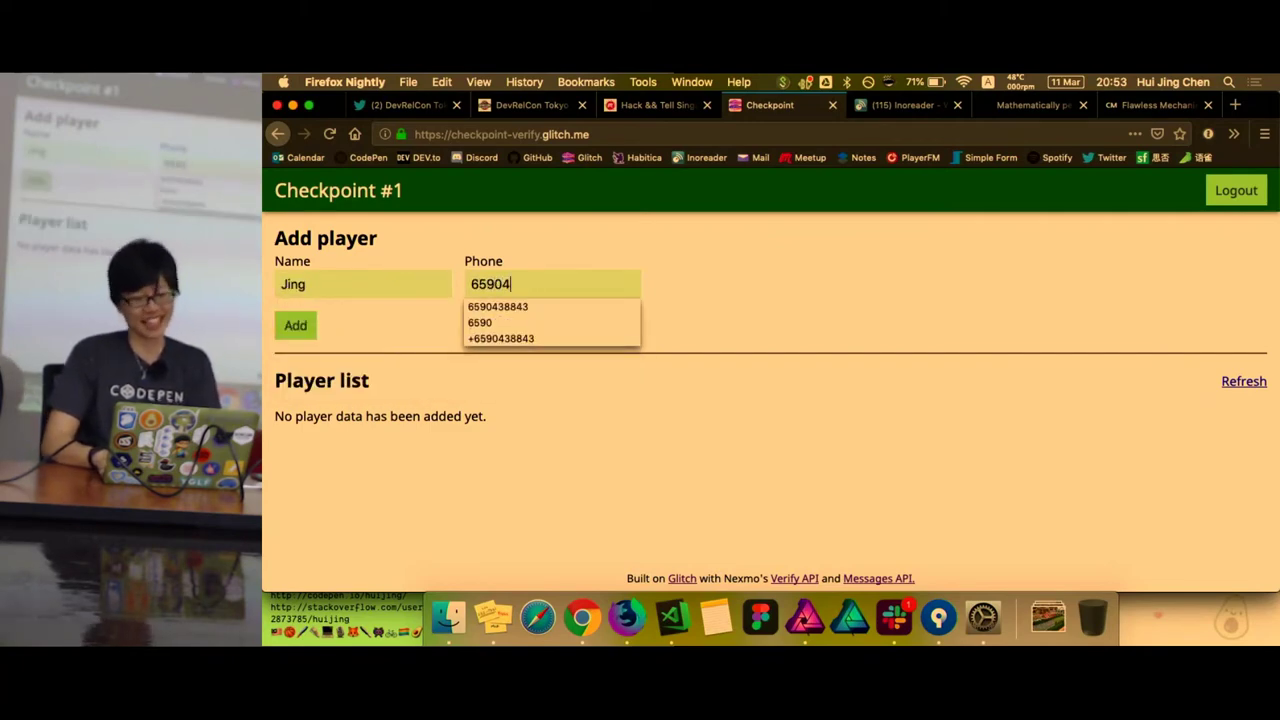
pyautogui.write('38843')
pyautogui.click(300, 330)
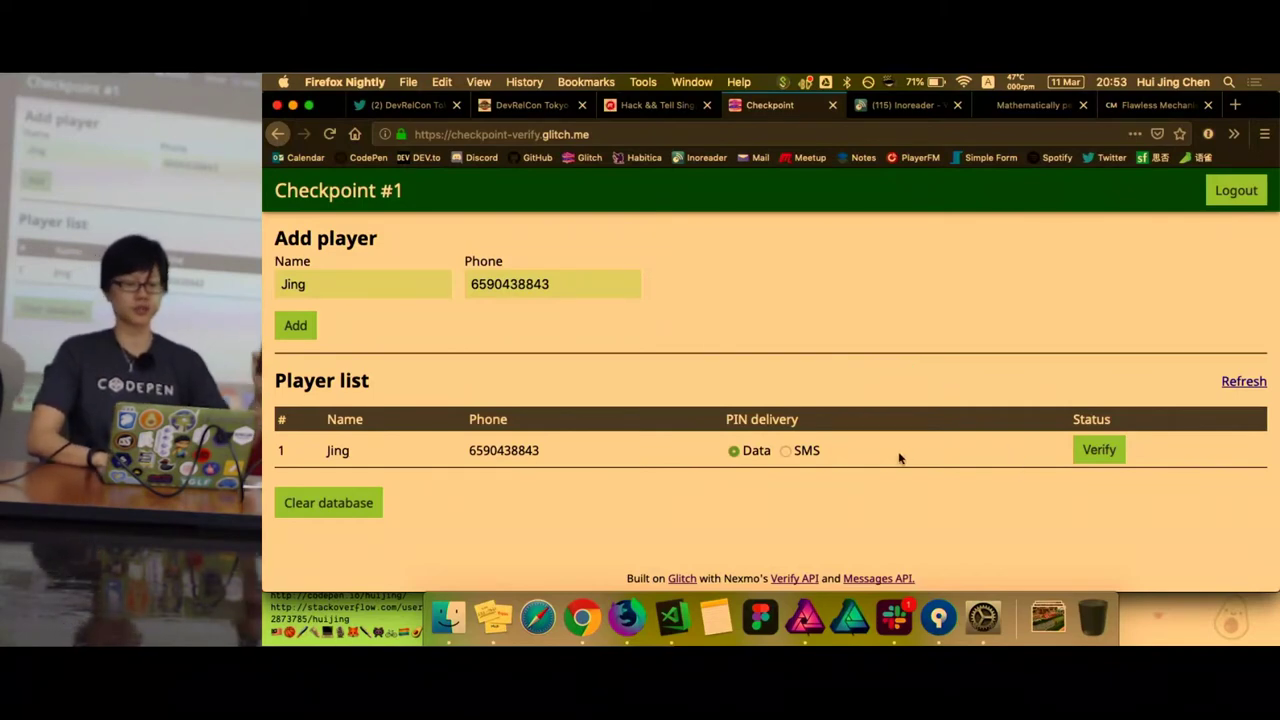
pyautogui.click(1086, 455)
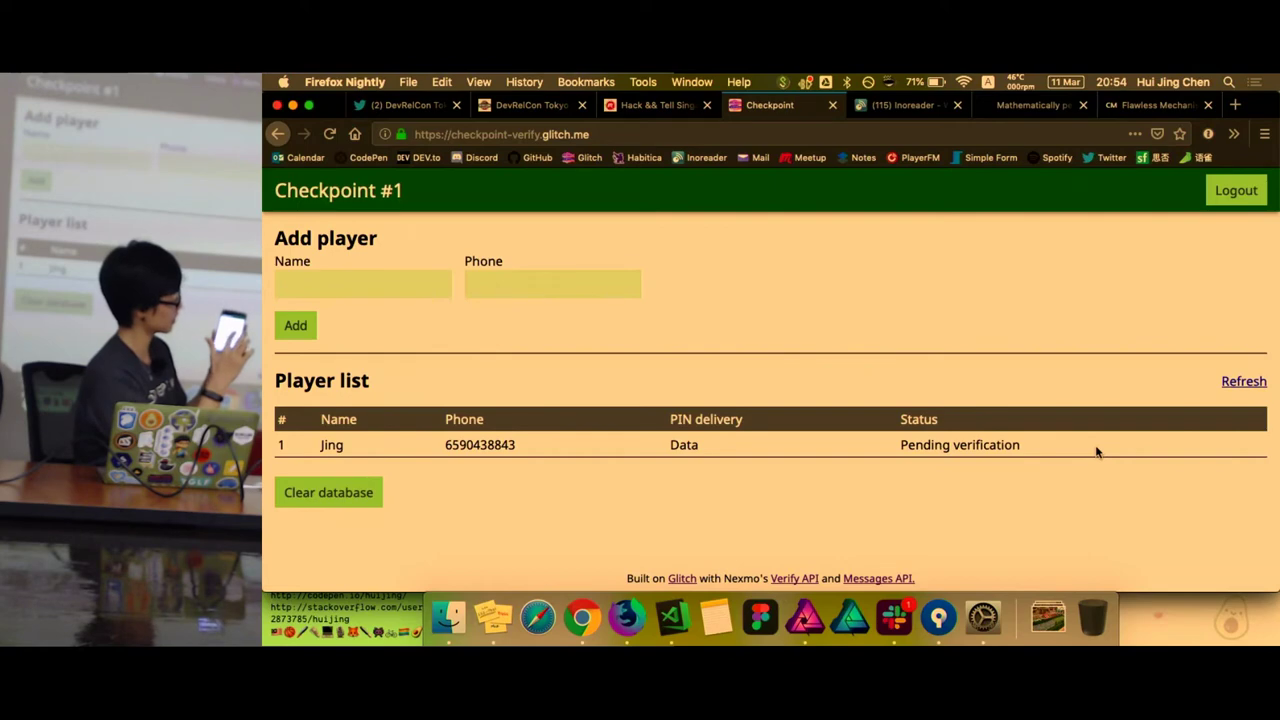
# Step: Refresh to see Jing marked Verified, then wipe the player database
pyautogui.click(1246, 381)
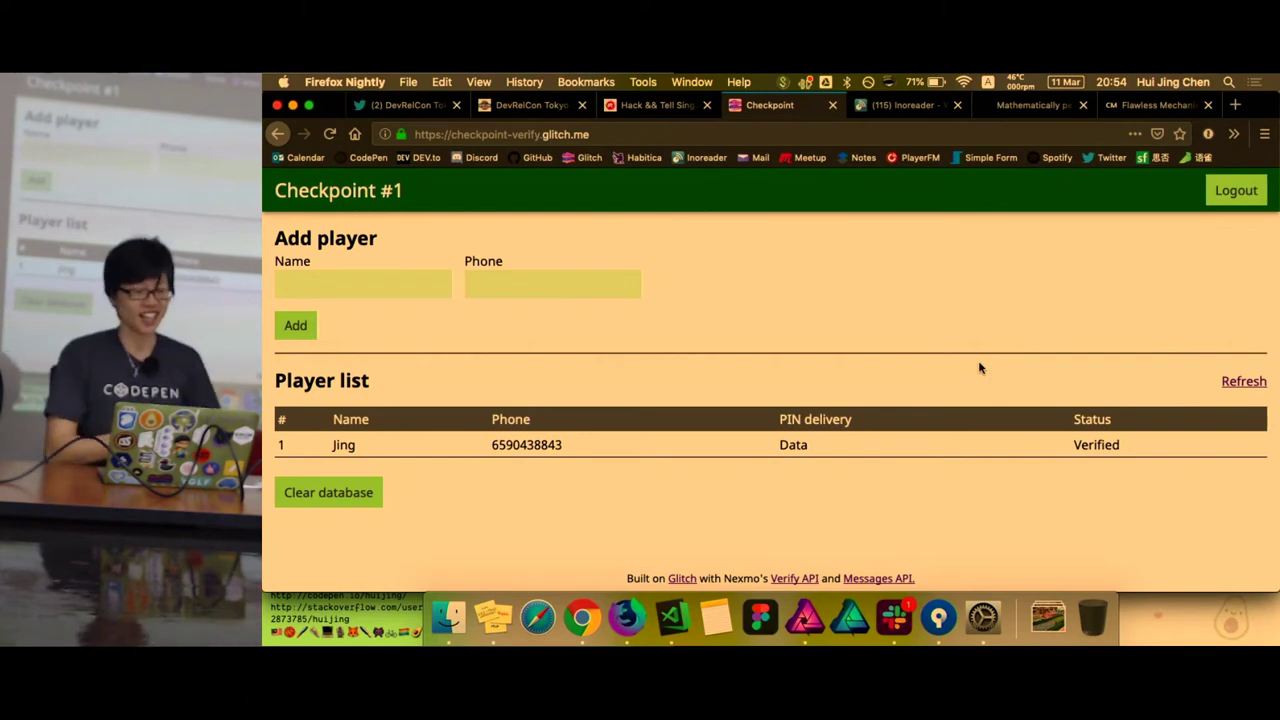
pyautogui.click(344, 493)
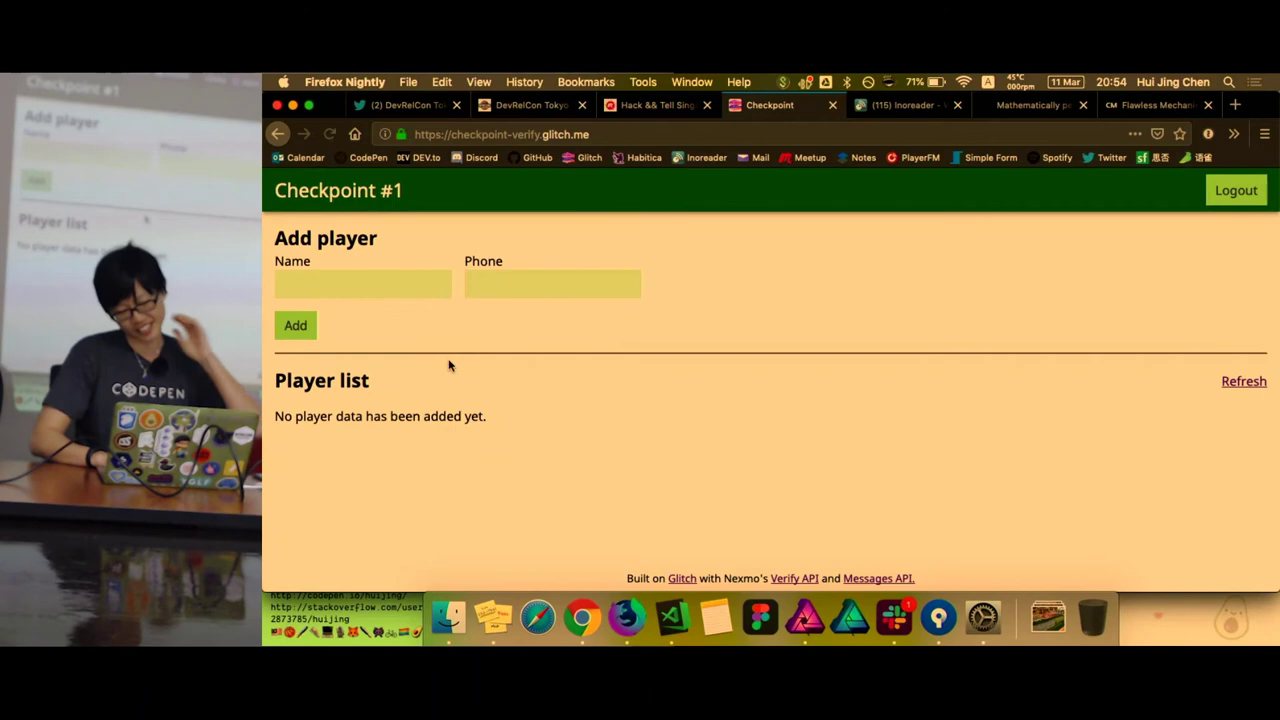
pyautogui.click(403, 289)
pyautogui.write('Jing')
pyautogui.press('Tab')
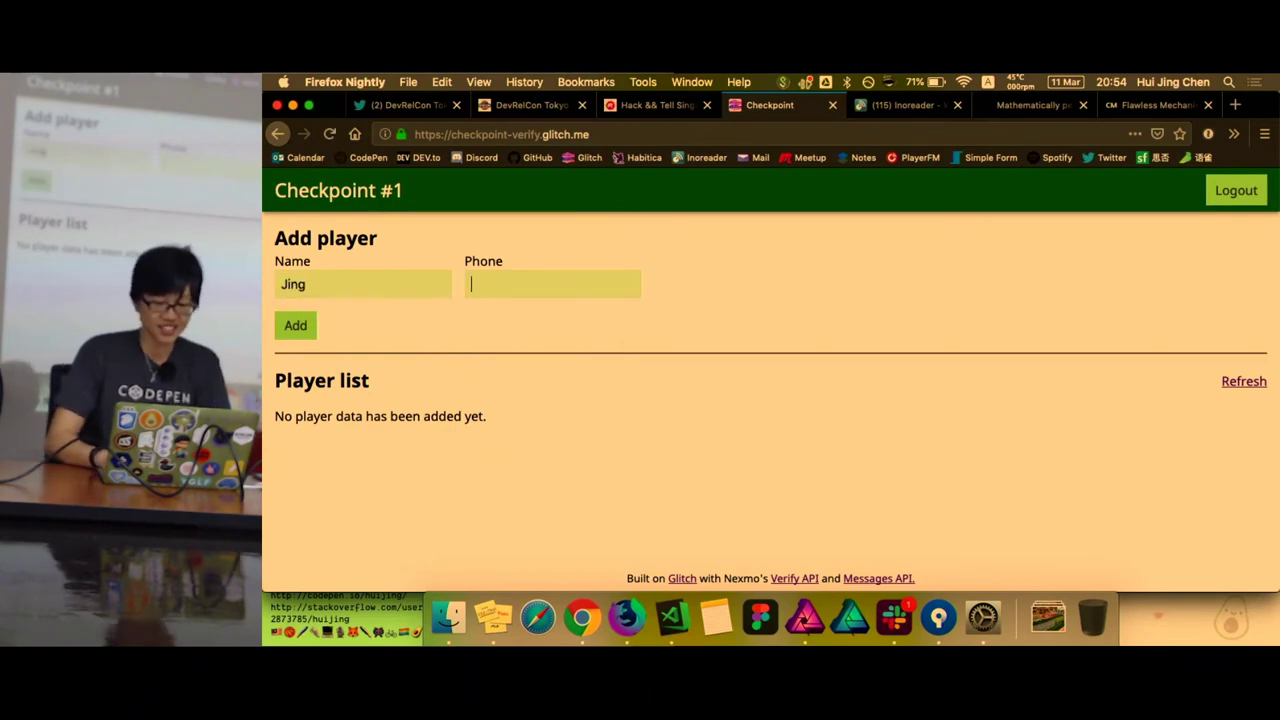
pyautogui.write('590')
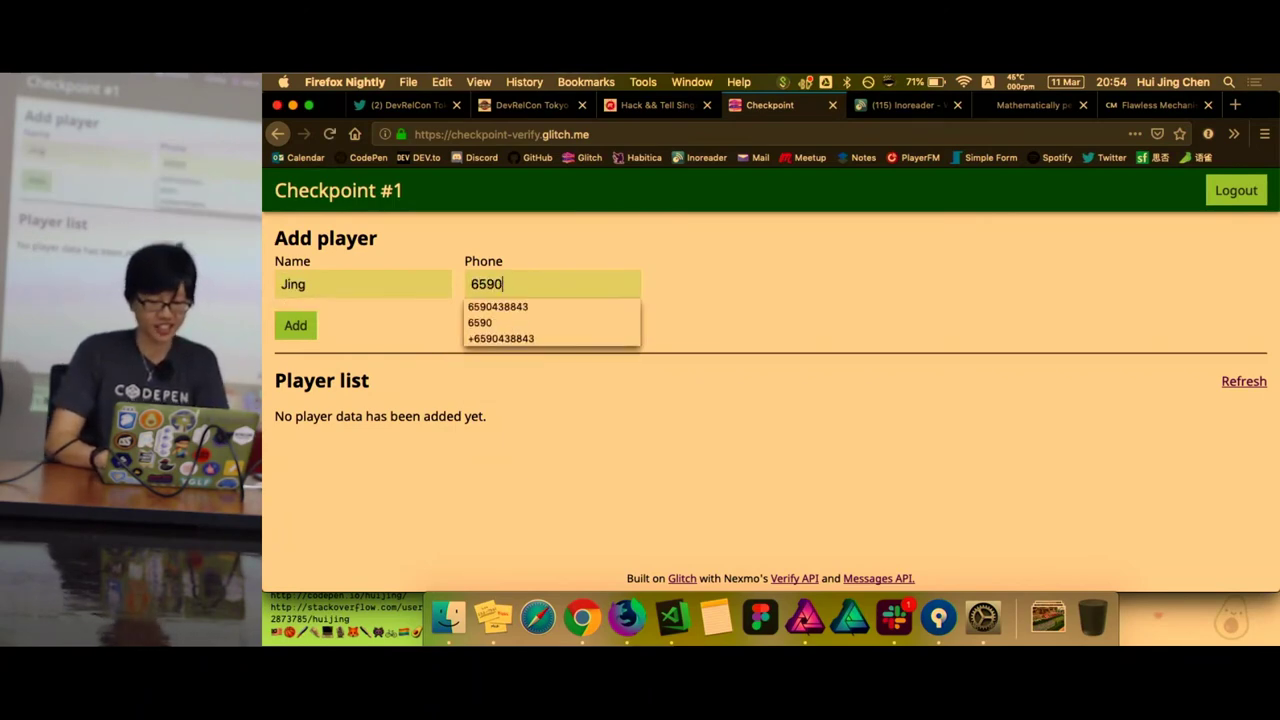
pyautogui.write('438843')
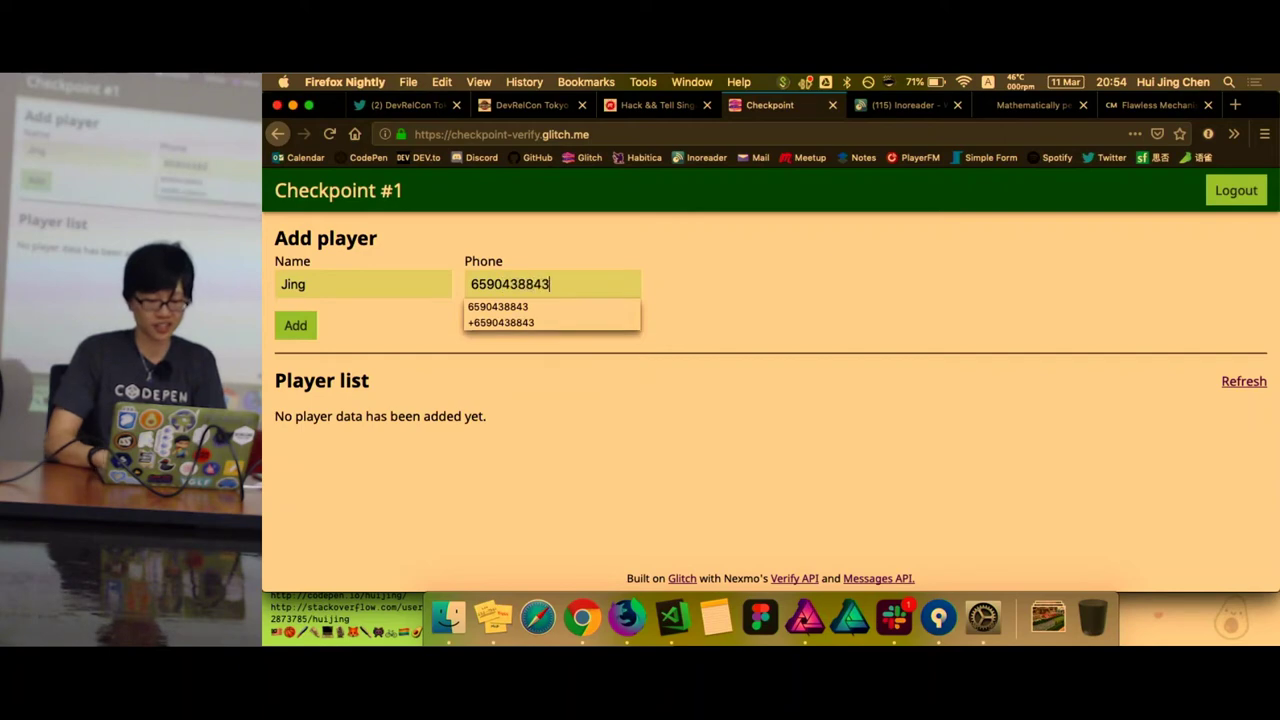
pyautogui.click(290, 334)
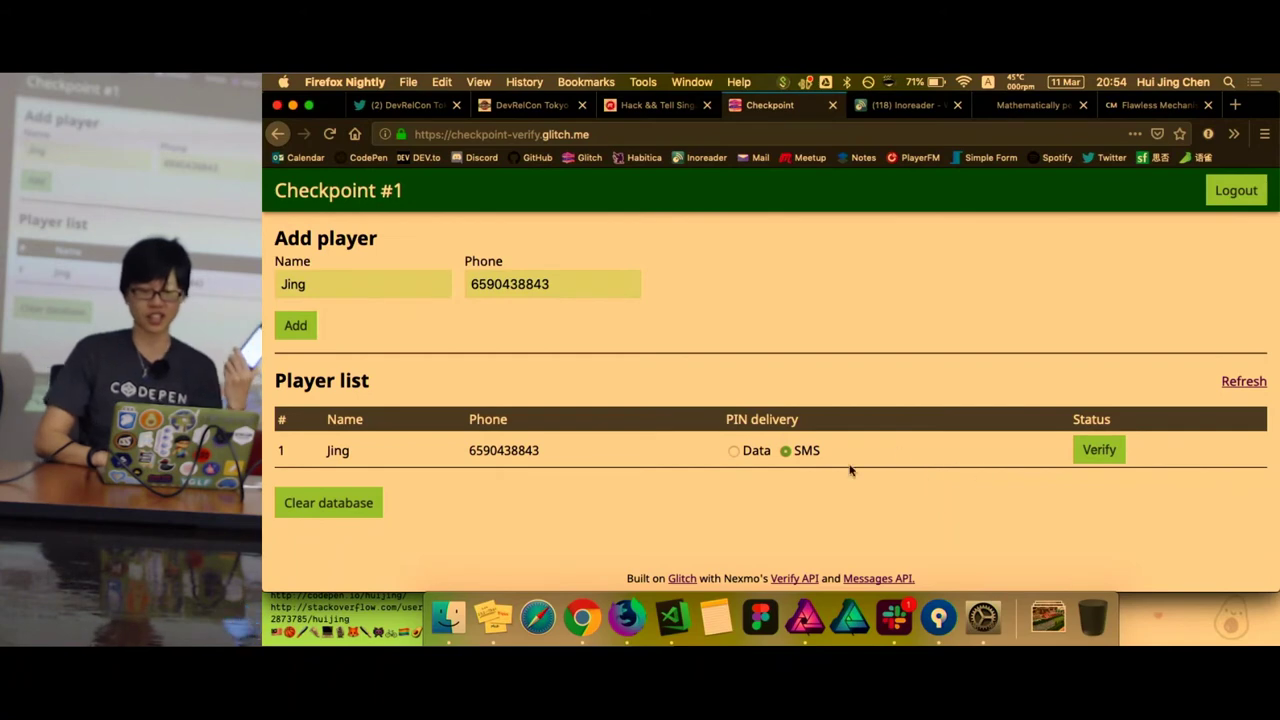
pyautogui.click(1108, 457)
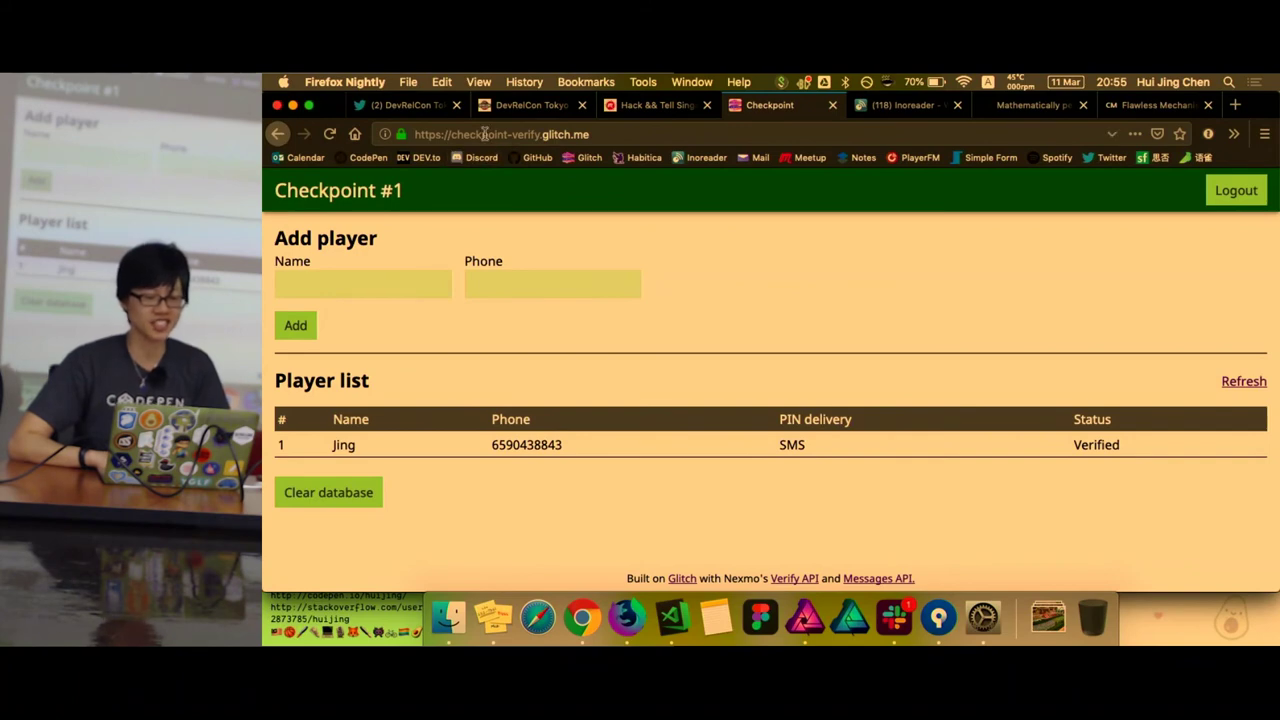
# Step: Go to the Glitch home page in a new tab and open checkpoint-verify in the editor
pyautogui.press('super+t')
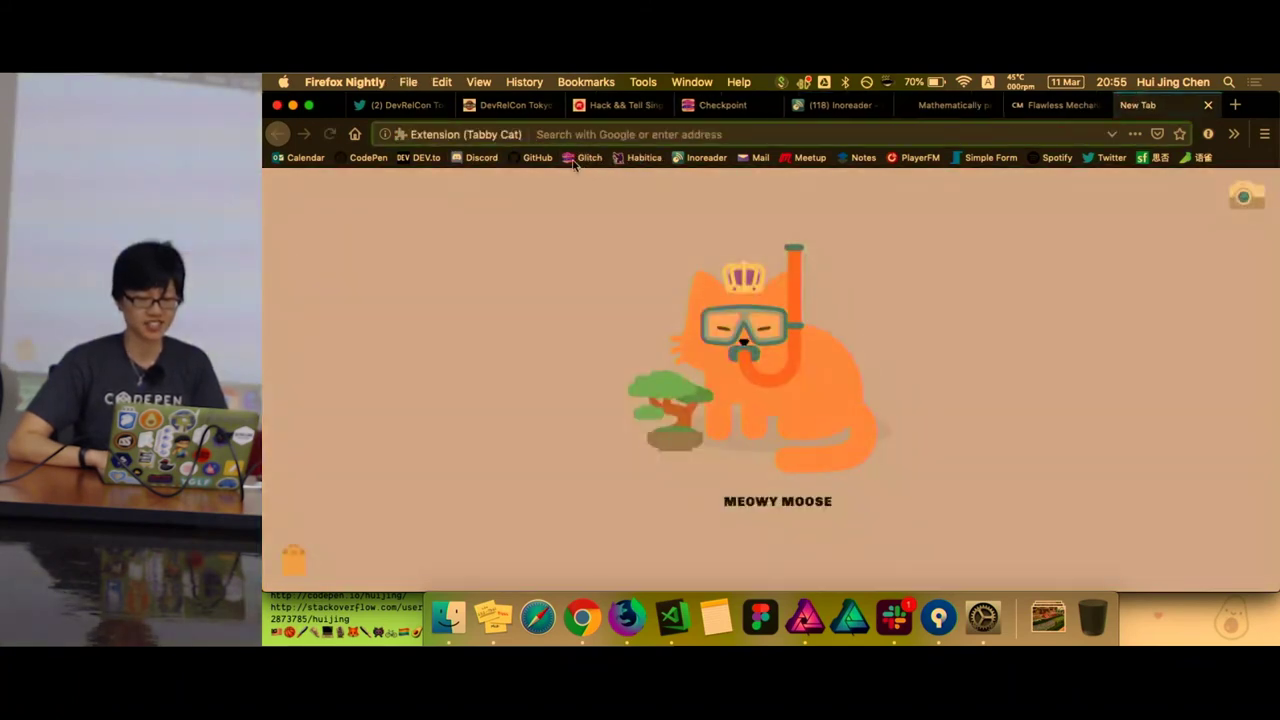
pyautogui.click(586, 158)
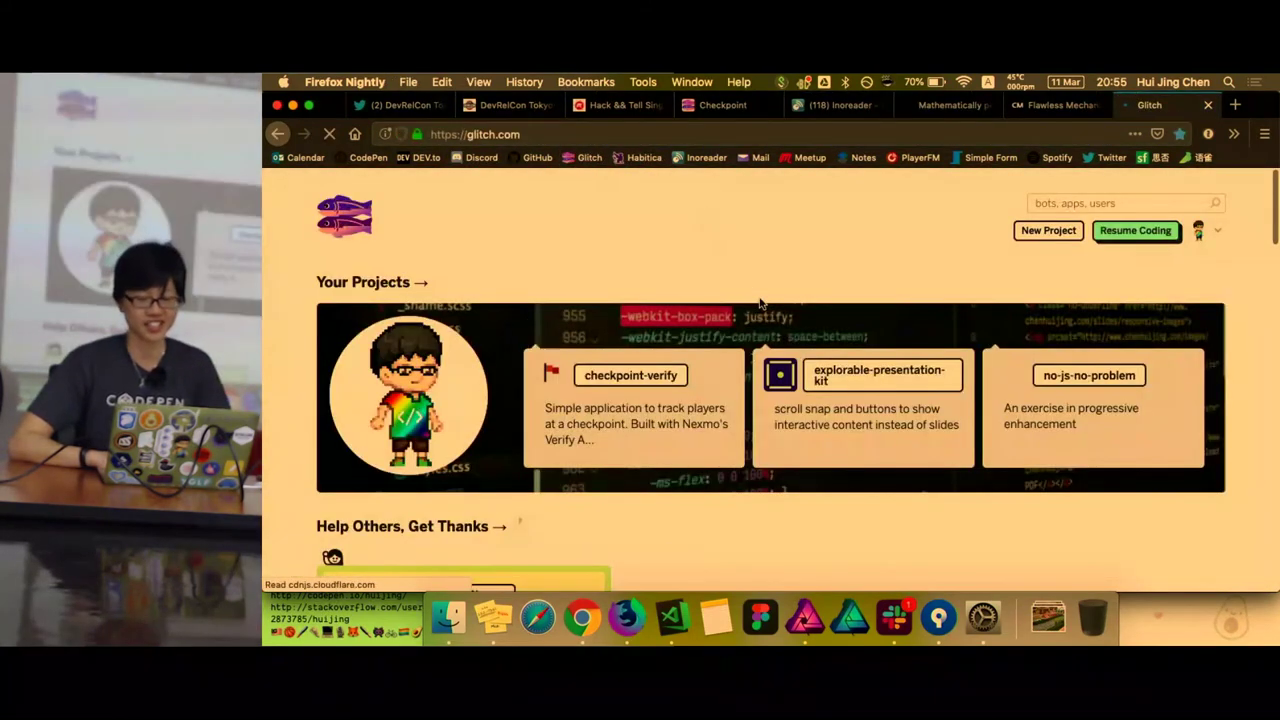
pyautogui.scroll(-1, 680, 280)
pyautogui.click(667, 321)
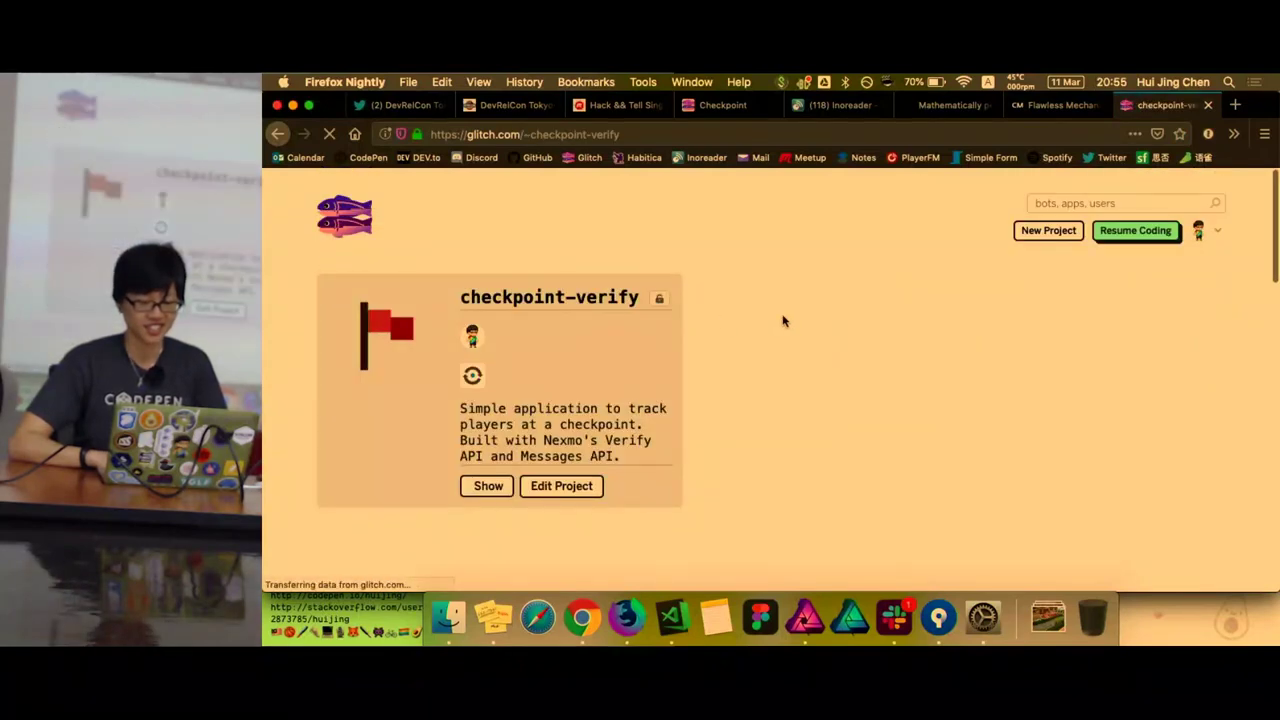
pyautogui.scroll(-2, 523, 470)
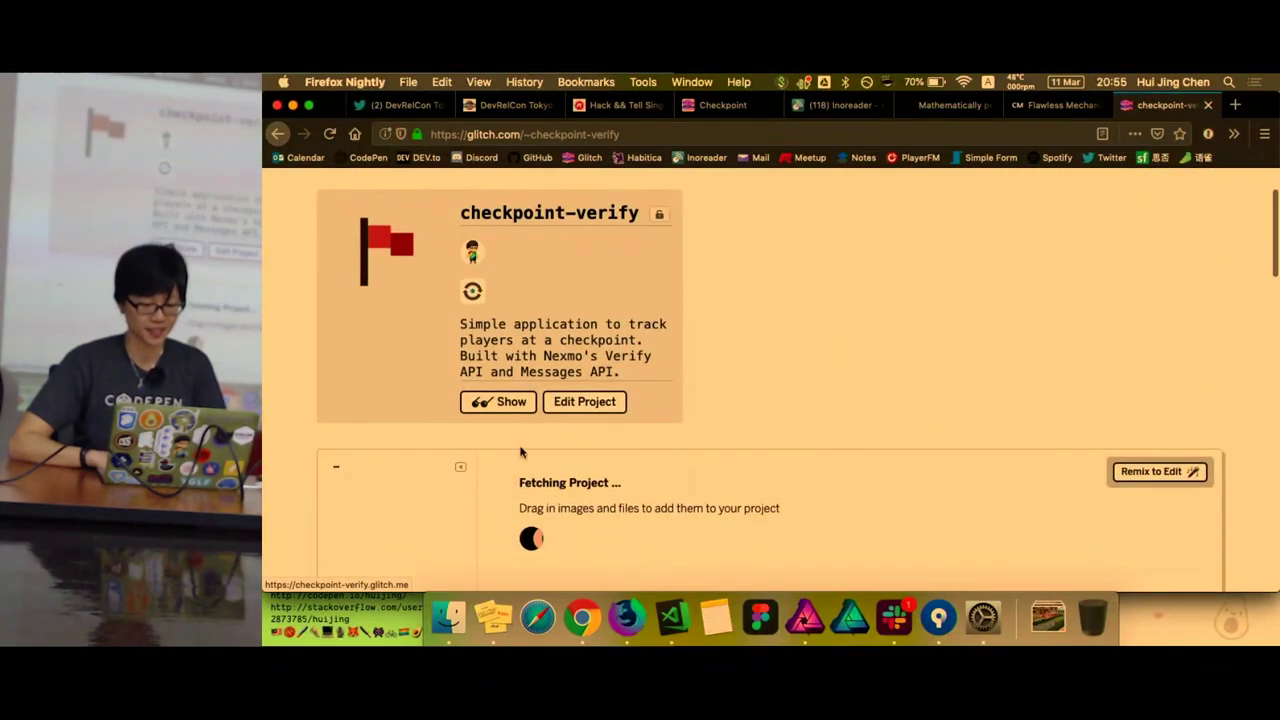
pyautogui.click(512, 403)
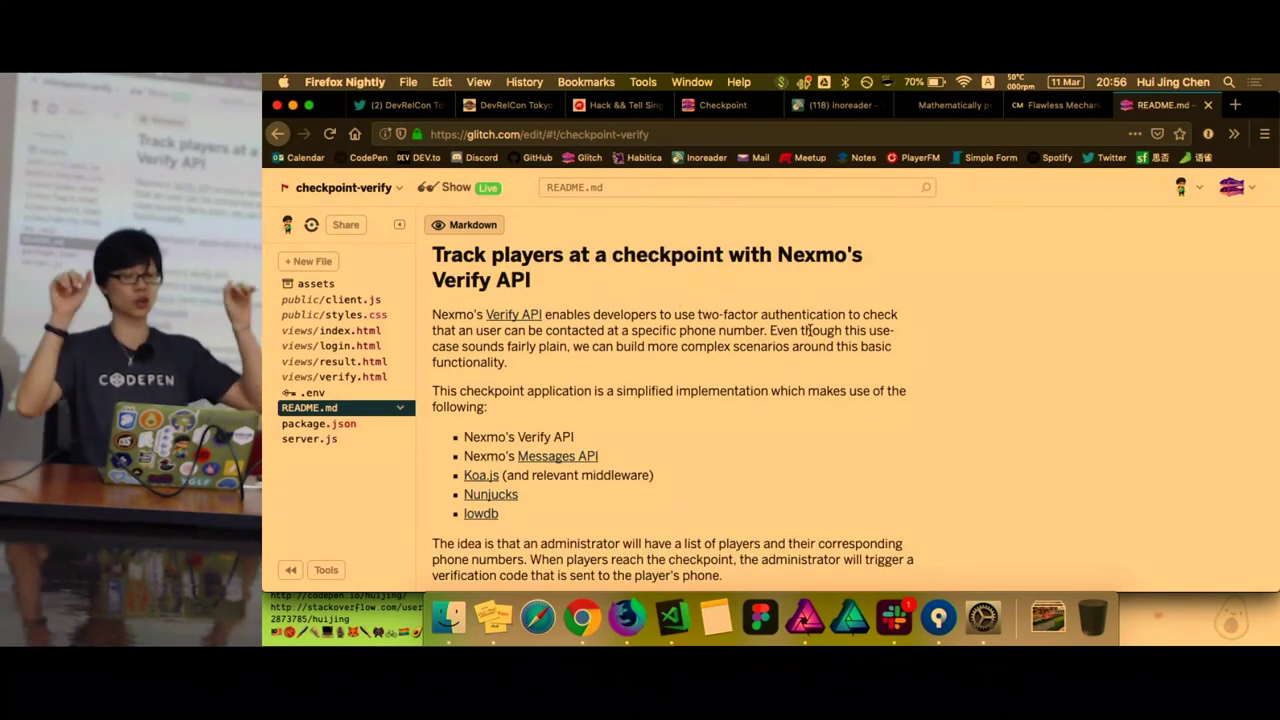
# Step: Show the project logs from Tools and drag the panel taller
pyautogui.click(324, 571)
pyautogui.click(345, 402)
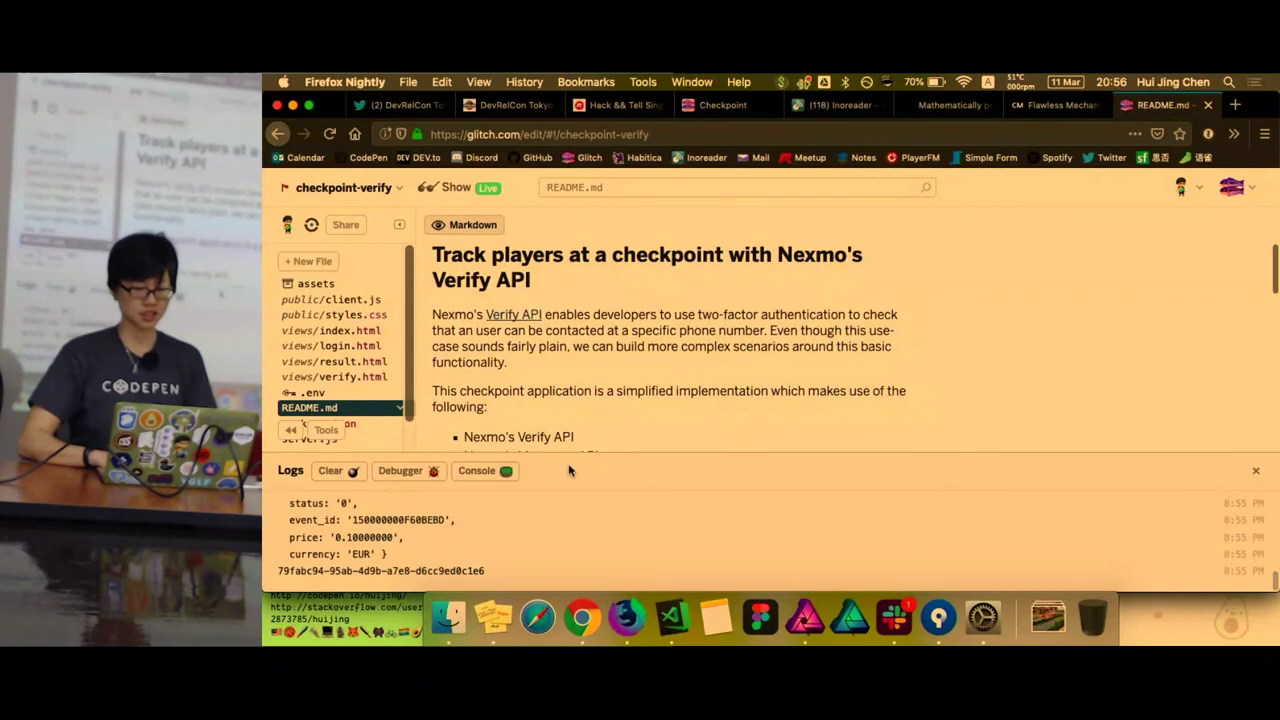
pyautogui.moveTo(592, 454); pyautogui.dragTo(624, 300)
pyautogui.scroll(5, 571, 471)
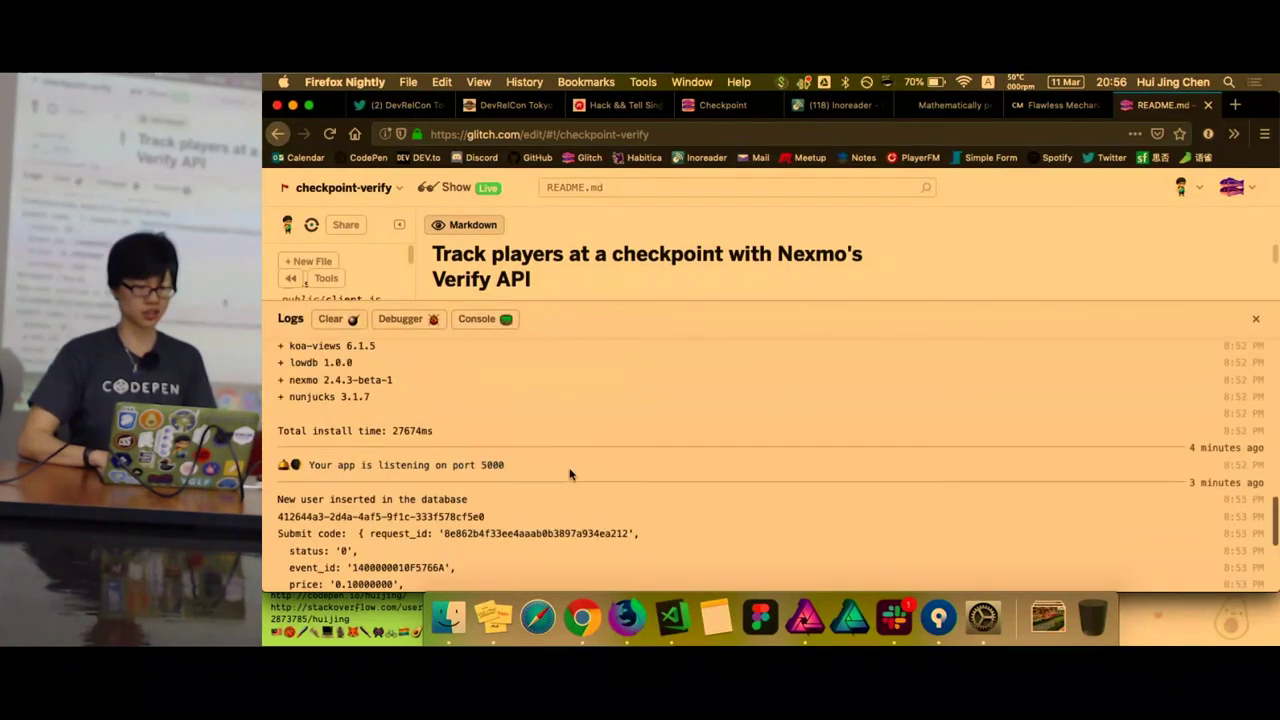
pyautogui.scroll(5, 571, 471)
pyautogui.scroll(5, 570, 475)
pyautogui.scroll(5, 570, 475)
pyautogui.scroll(-10, 570, 475)
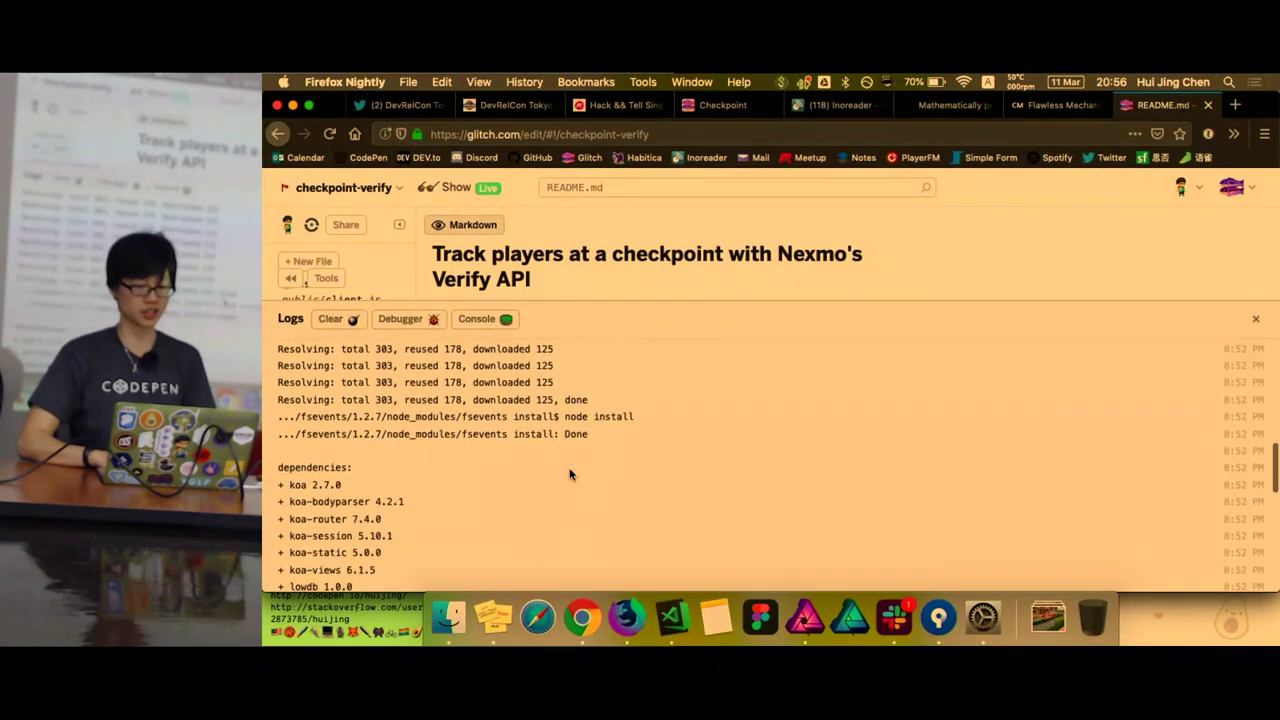
pyautogui.scroll(-10, 570, 475)
pyautogui.scroll(5, 570, 474)
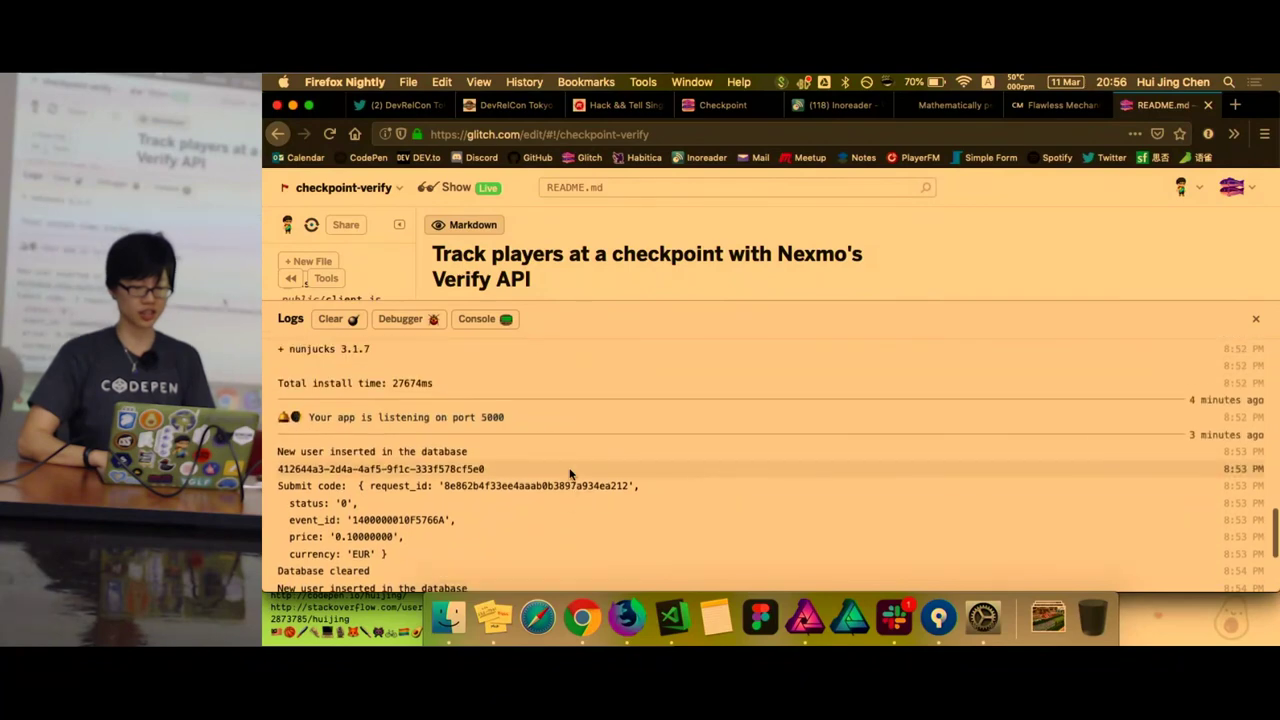
pyautogui.scroll(-3, 570, 474)
pyautogui.scroll(-3, 570, 474)
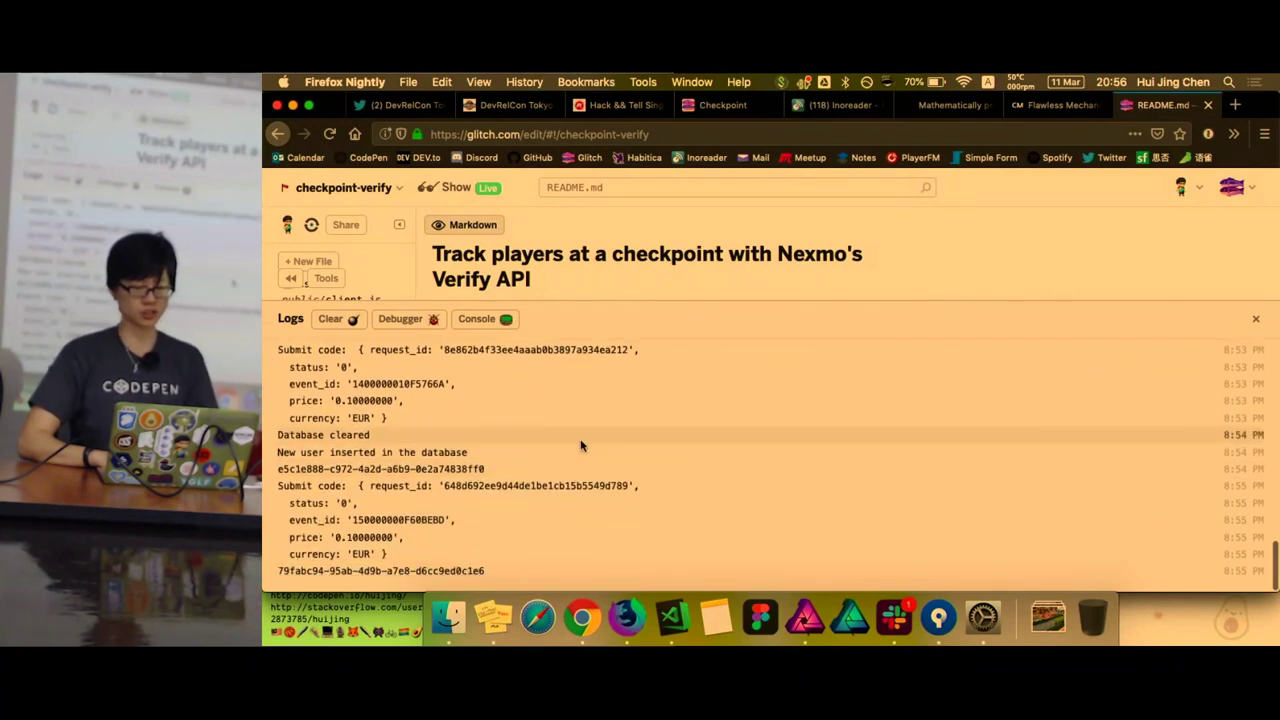
# Step: Switch from the Logs panel to the project Console
pyautogui.click(492, 327)
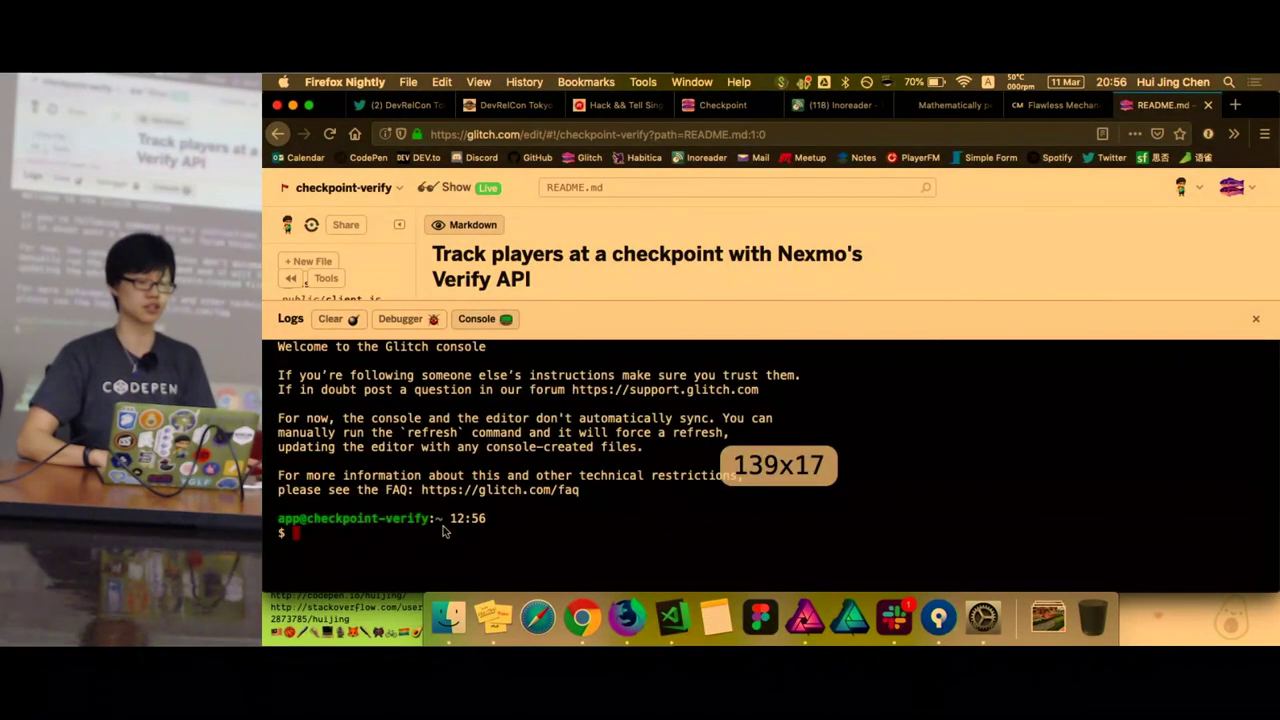
pyautogui.write('pnpm')
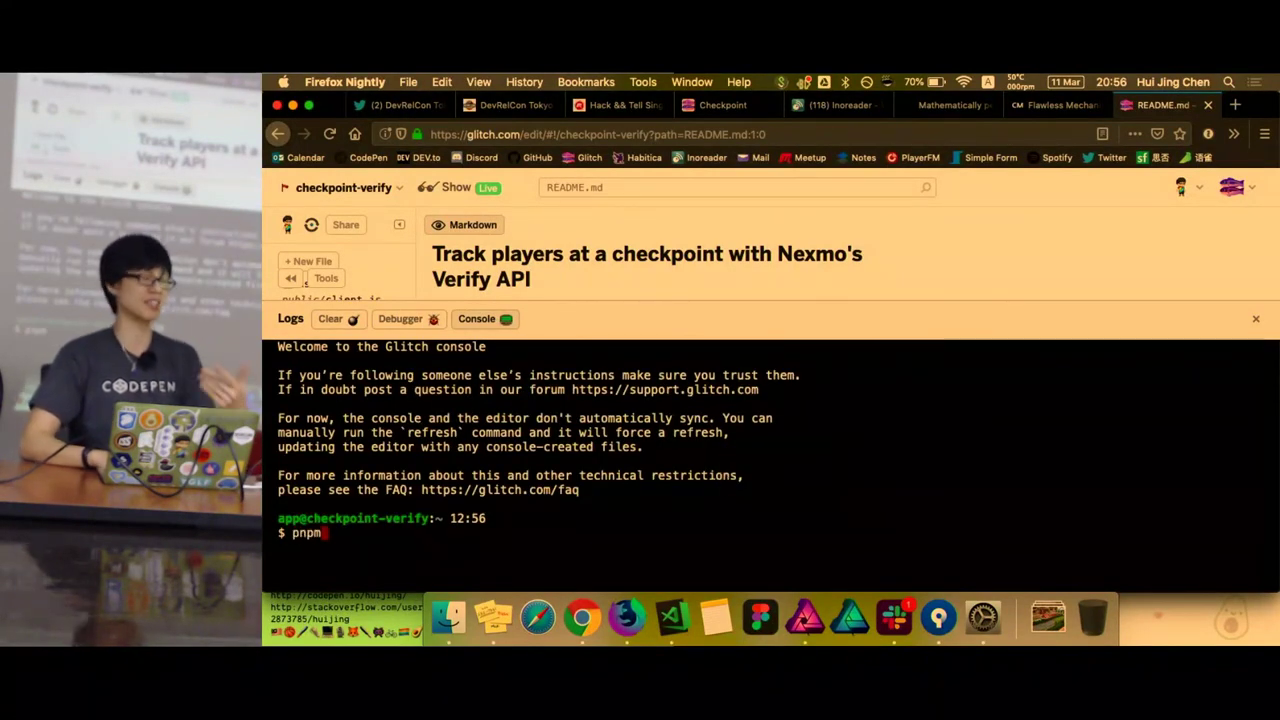